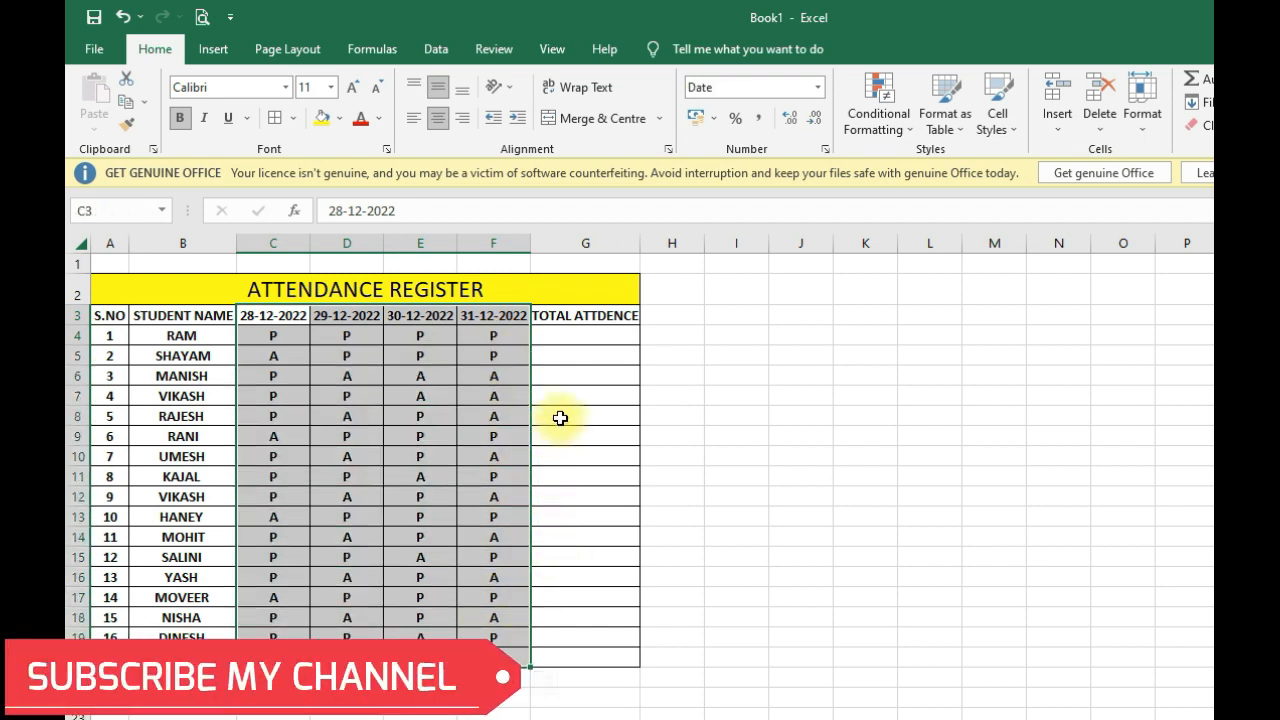
Step: Enter =COUNTIF(C4:F4,"P") in cell G4 to count the first student's days present
left_click(574, 332)
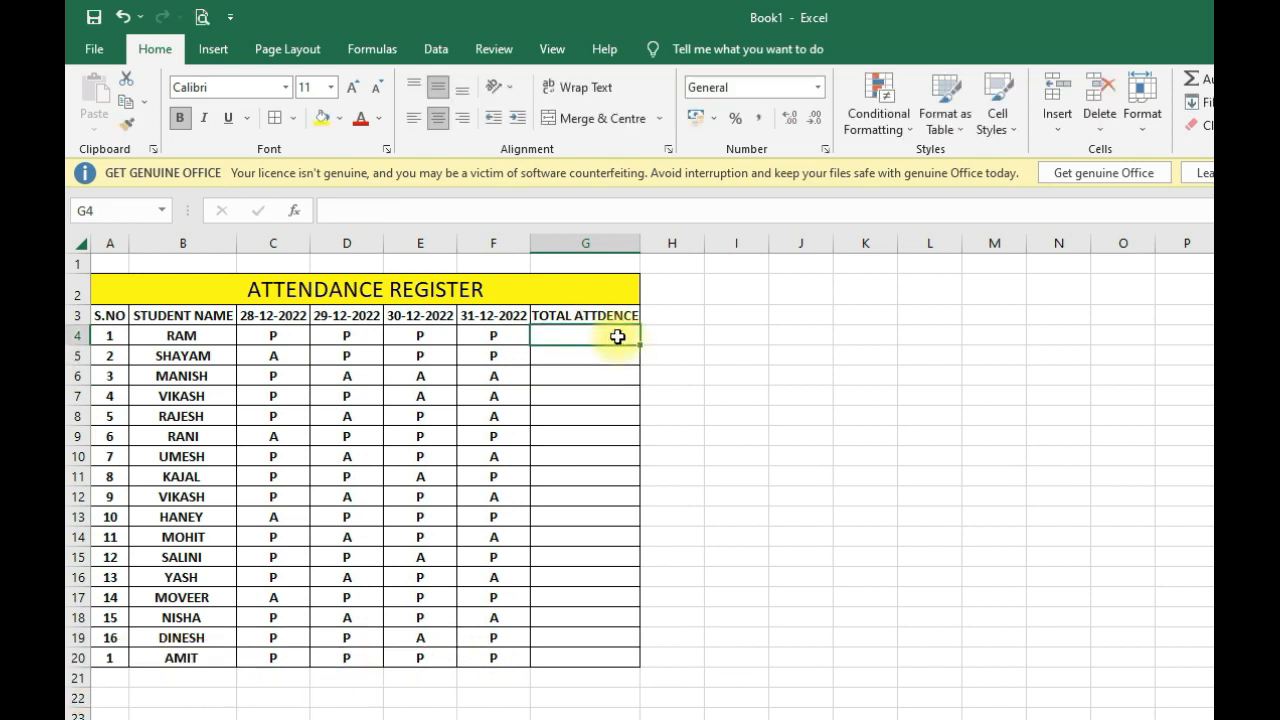
type("=COU")
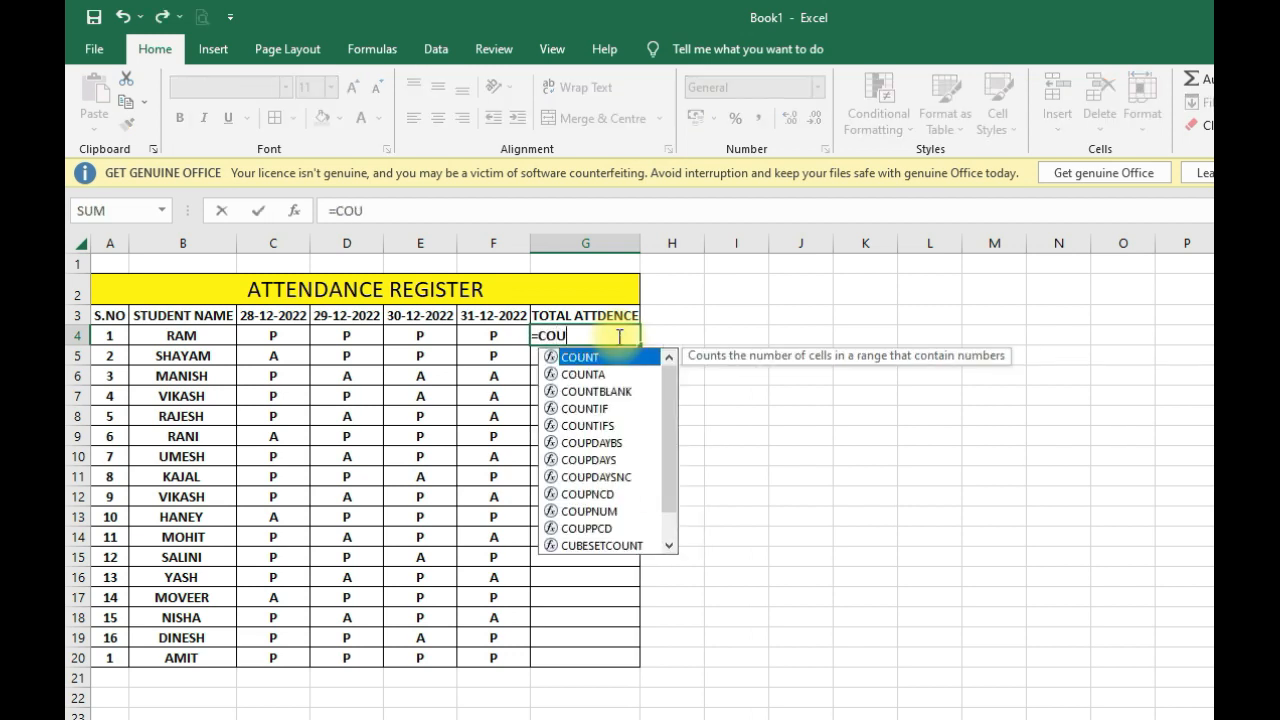
type("NTIF")
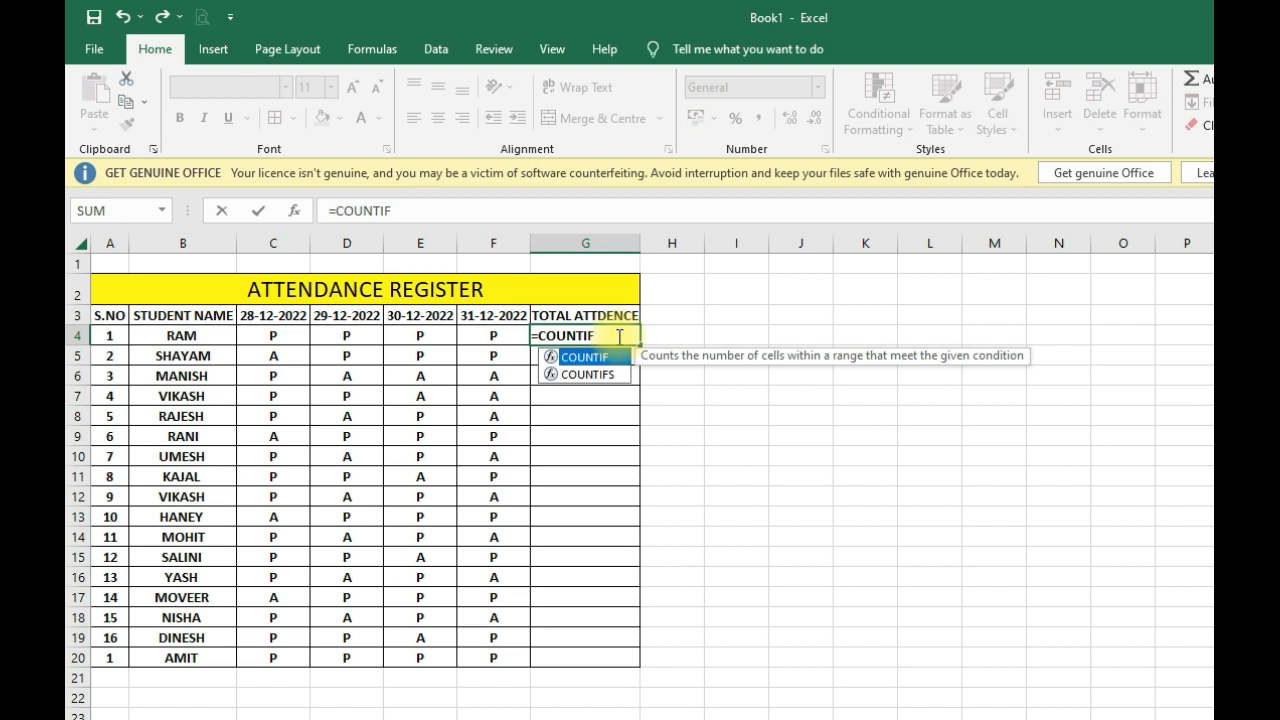
type("(")
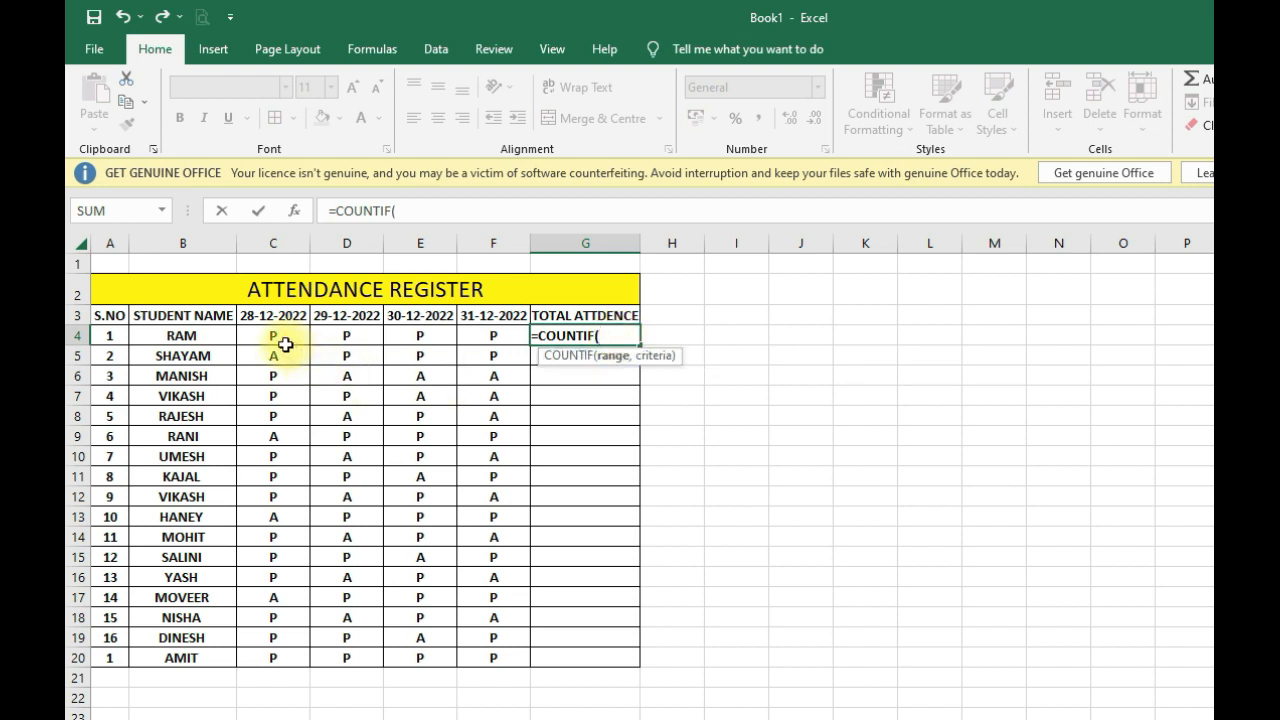
left_click_drag(267, 337, 486, 332)
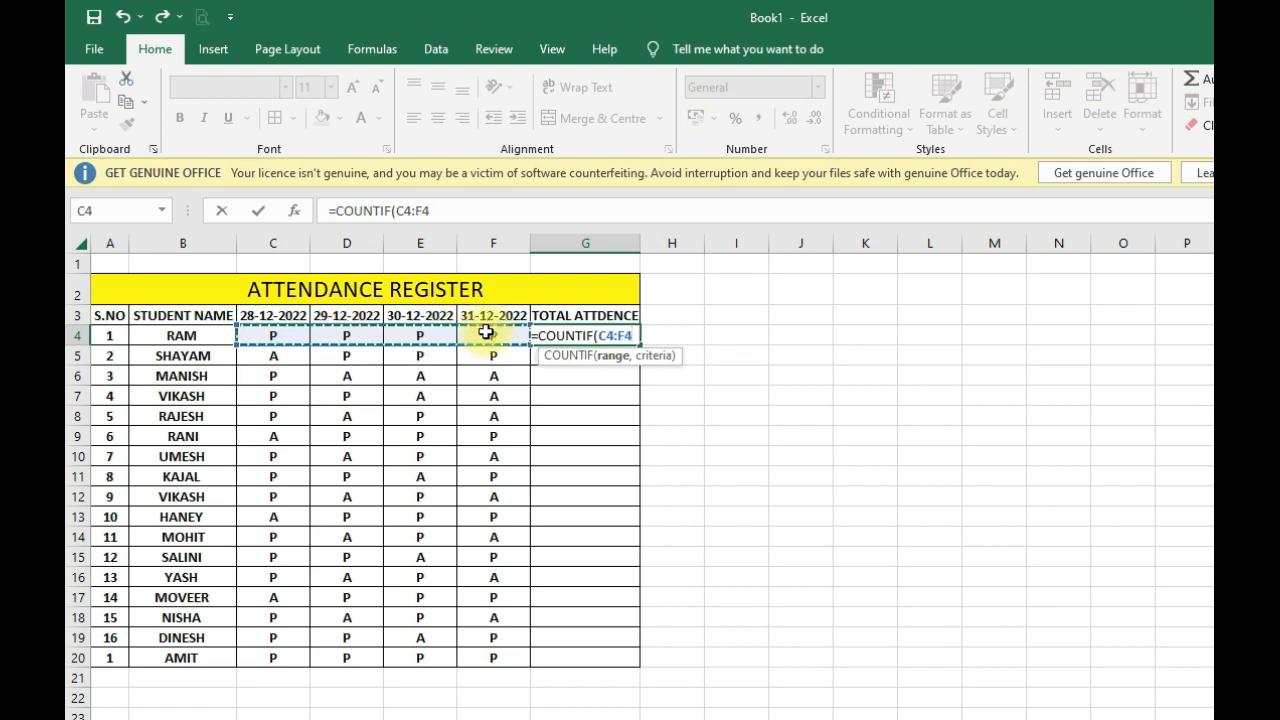
type(",\"P")
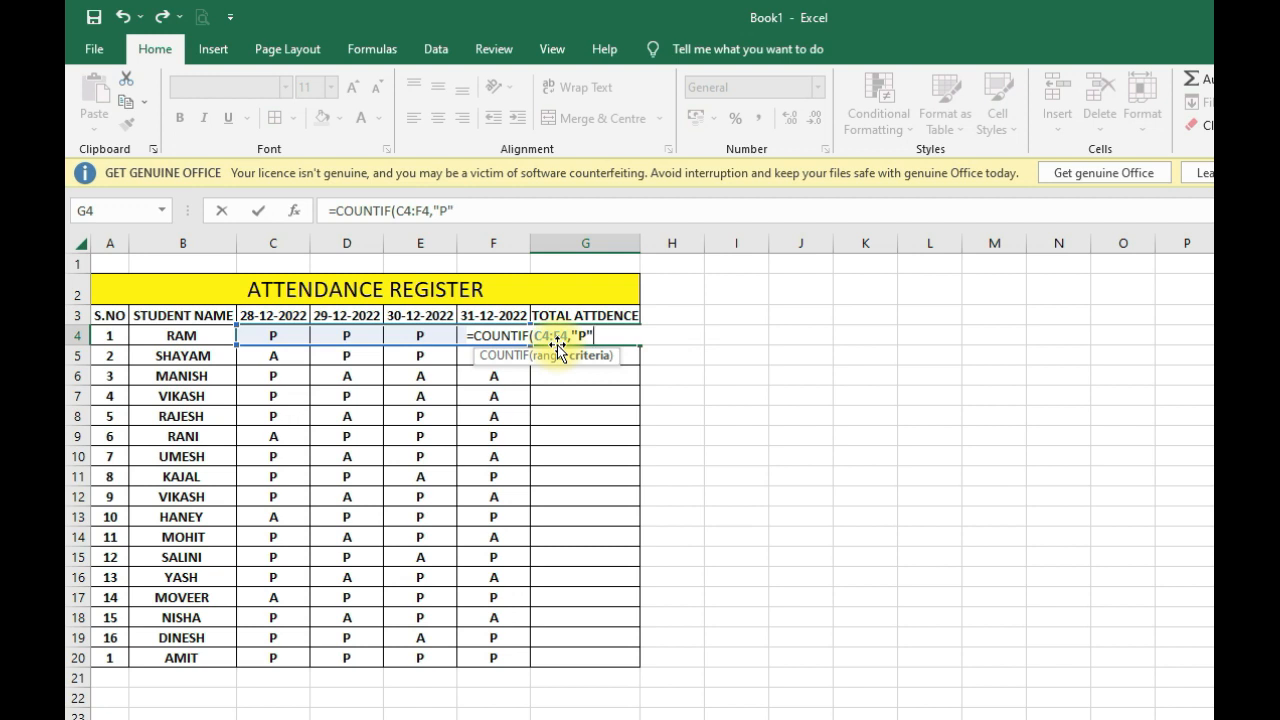
type(")")
key("Return")
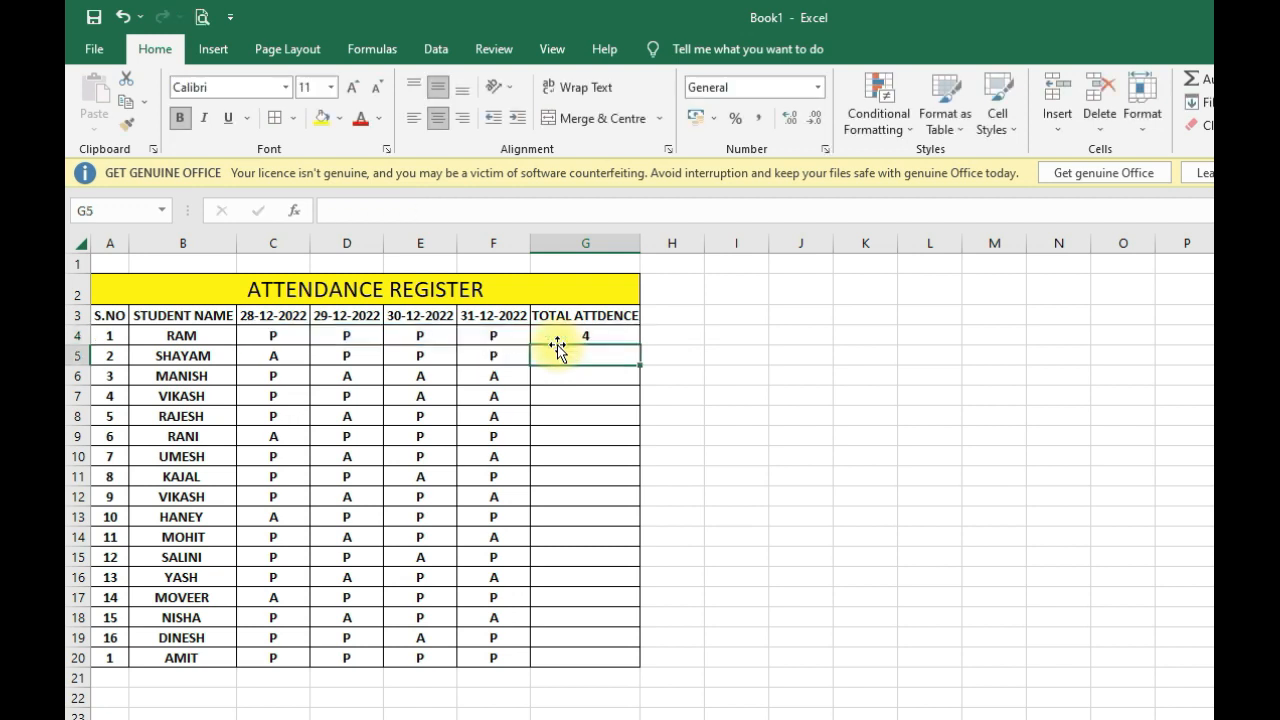
Step: Fill the days-present formula from G4 down to G20 in the TOTAL ATTDENCE column
left_click_drag(273, 336, 495, 338)
left_click_drag(225, 336, 500, 337)
left_click(570, 336)
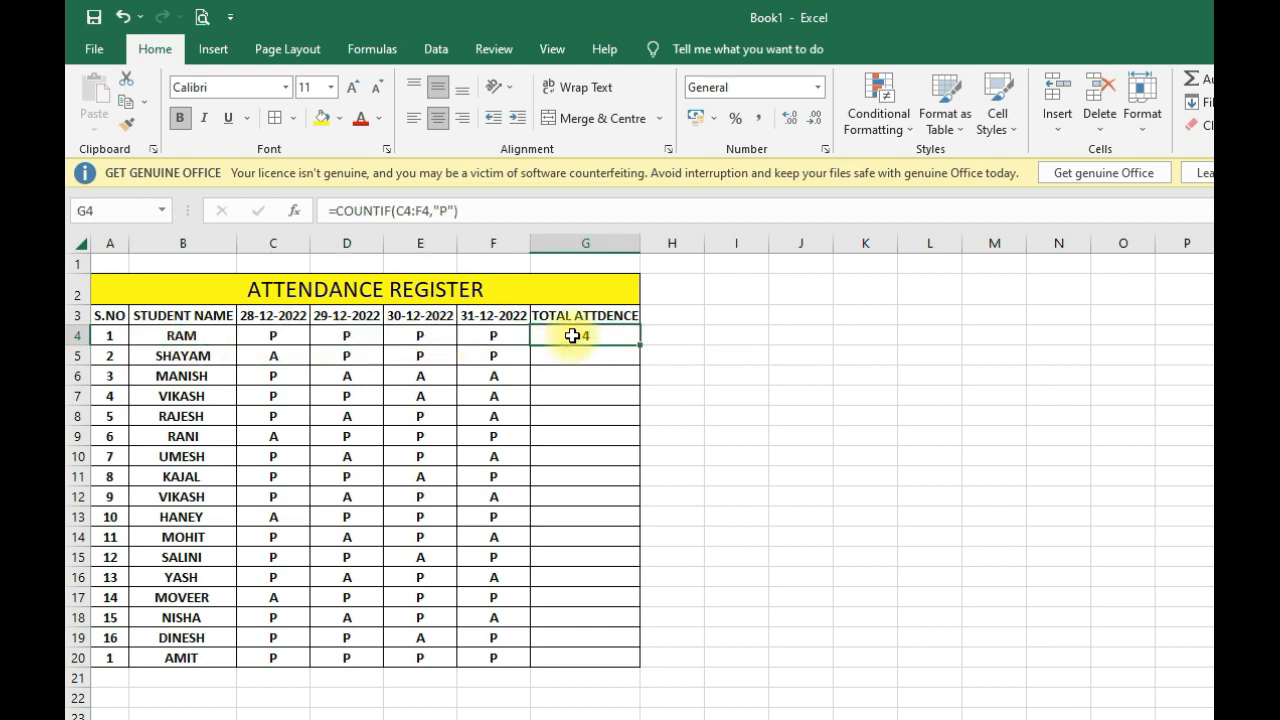
left_click_drag(603, 334, 584, 661)
key("ctrl+d")
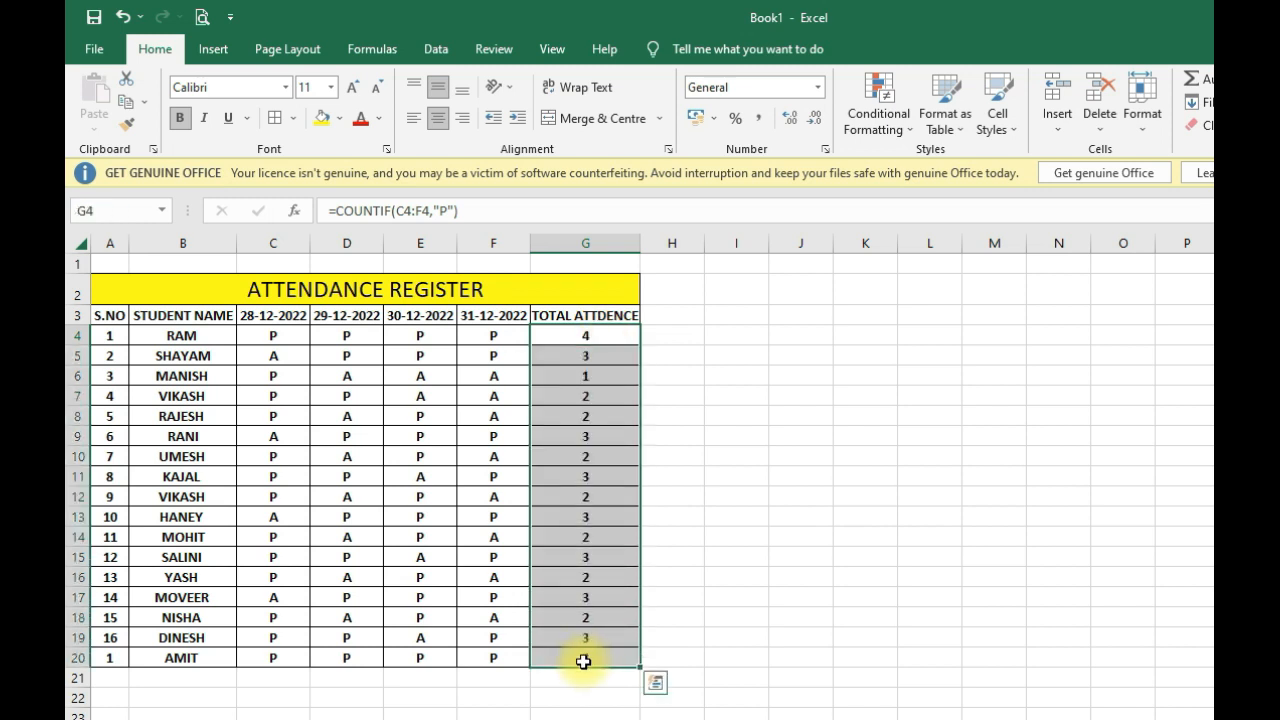
Step: Change the COUNTIF criterion in G4 to "A" so the formula counts absences
left_click(587, 334)
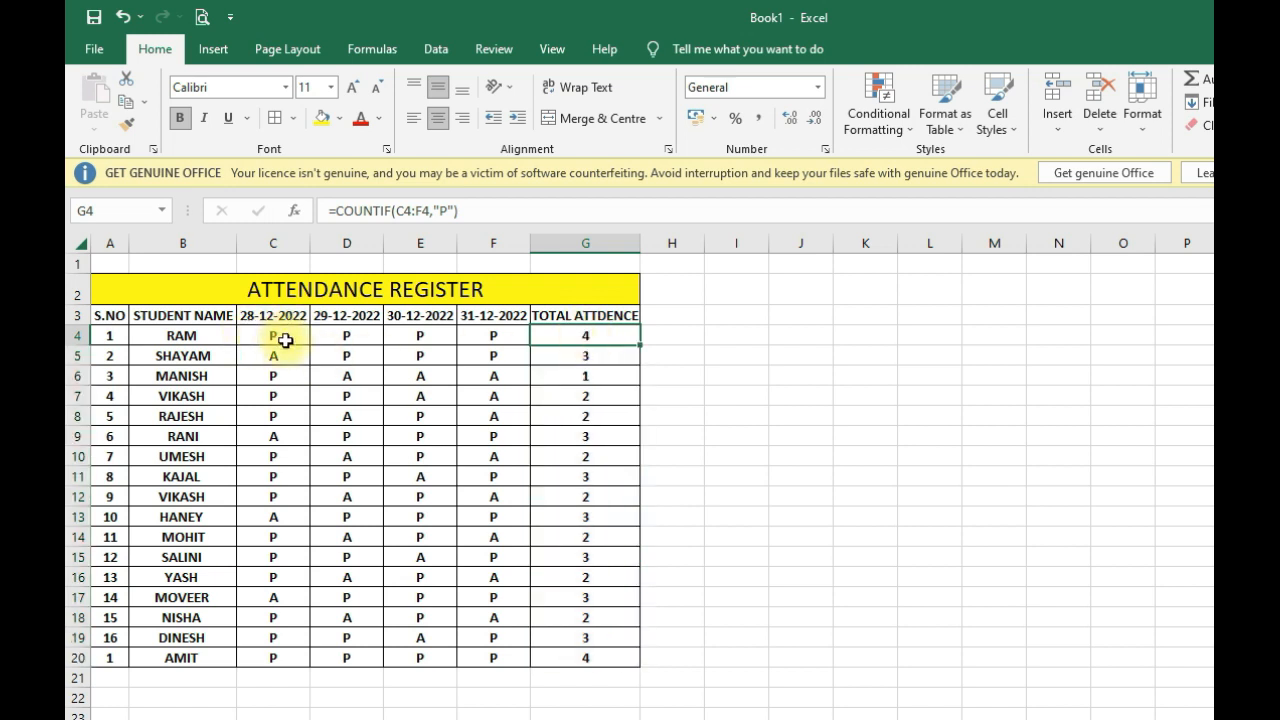
double_click(590, 335)
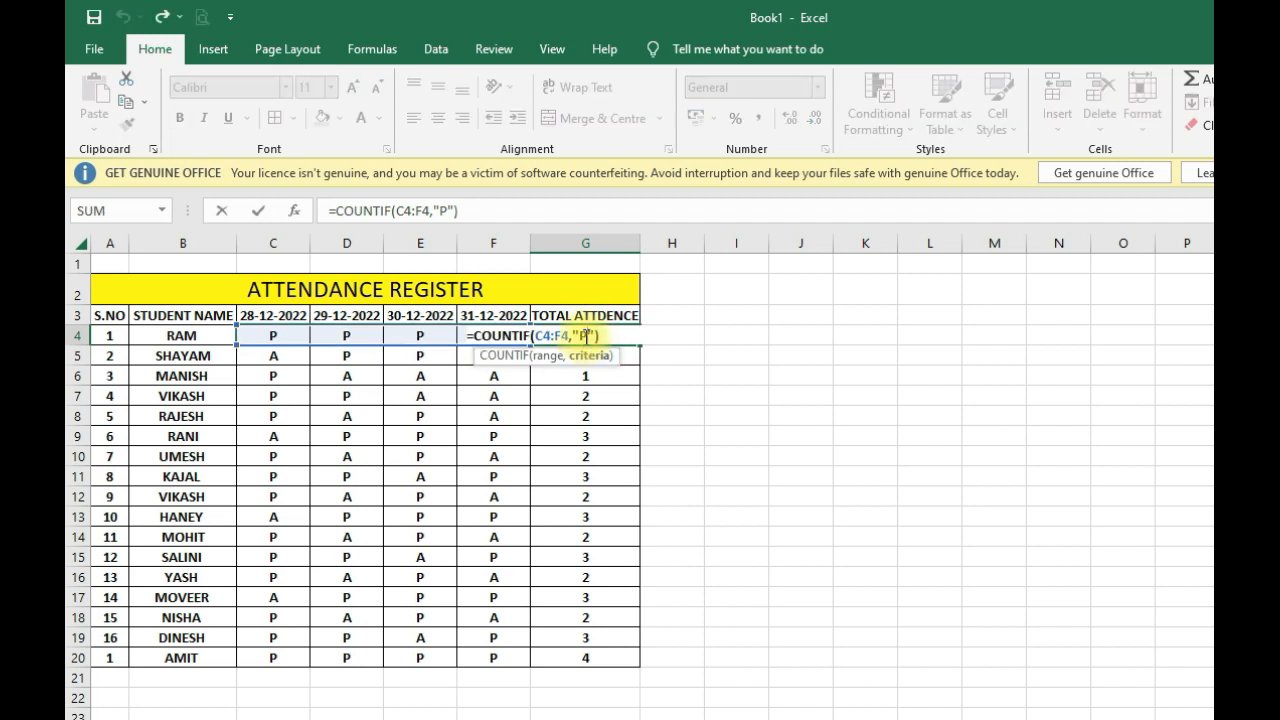
key("BackSpace")
type("A")
left_click(608, 334)
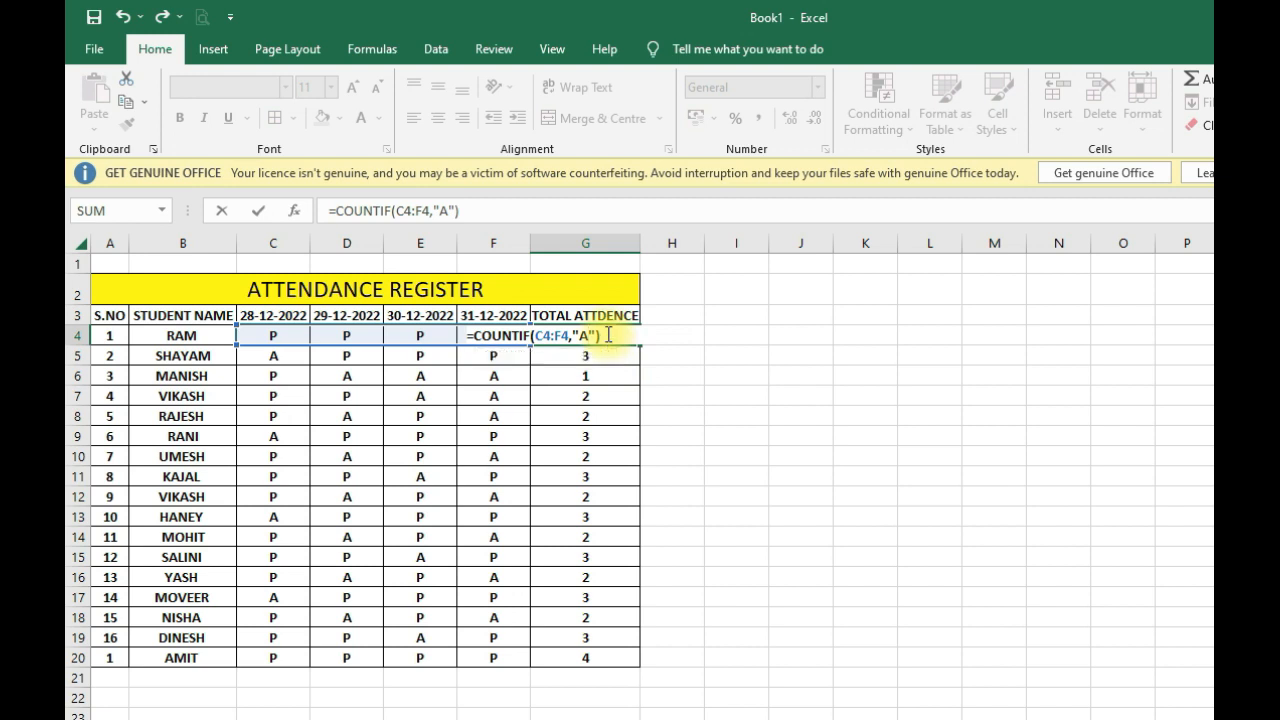
key("Return")
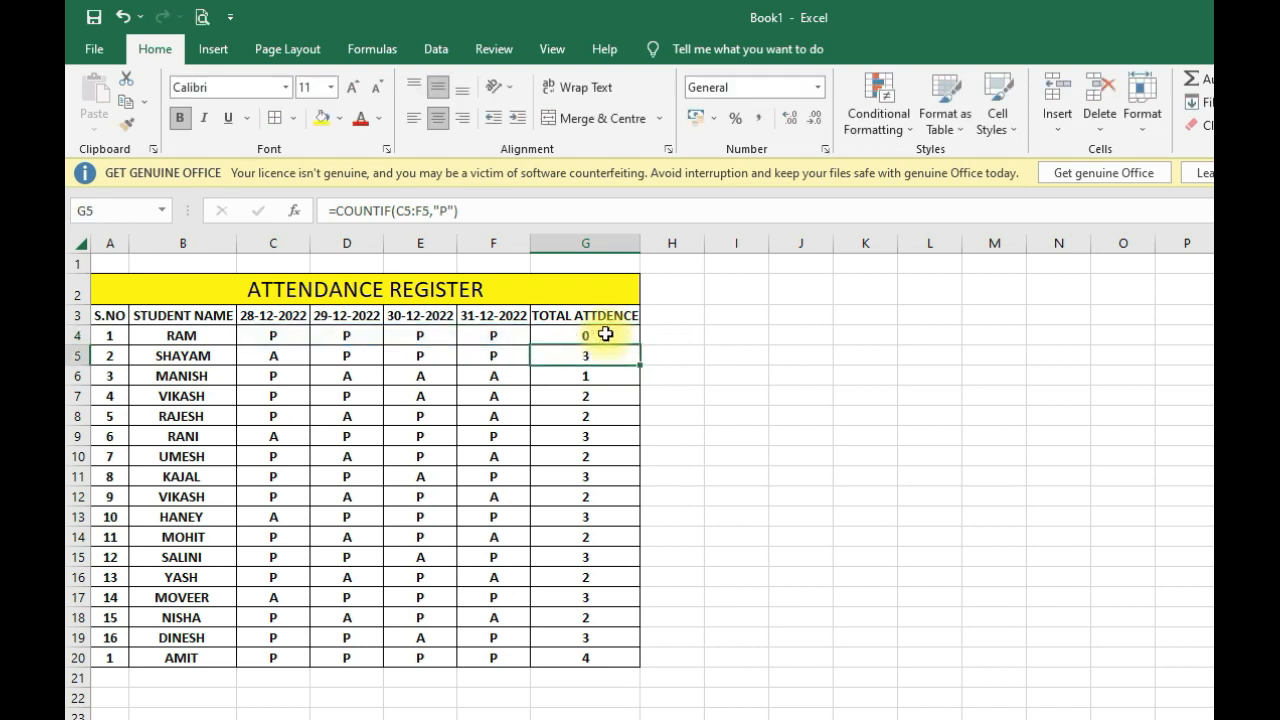
Step: Fill the absence-count formula from G4 down to G20
left_click_drag(284, 336, 511, 336)
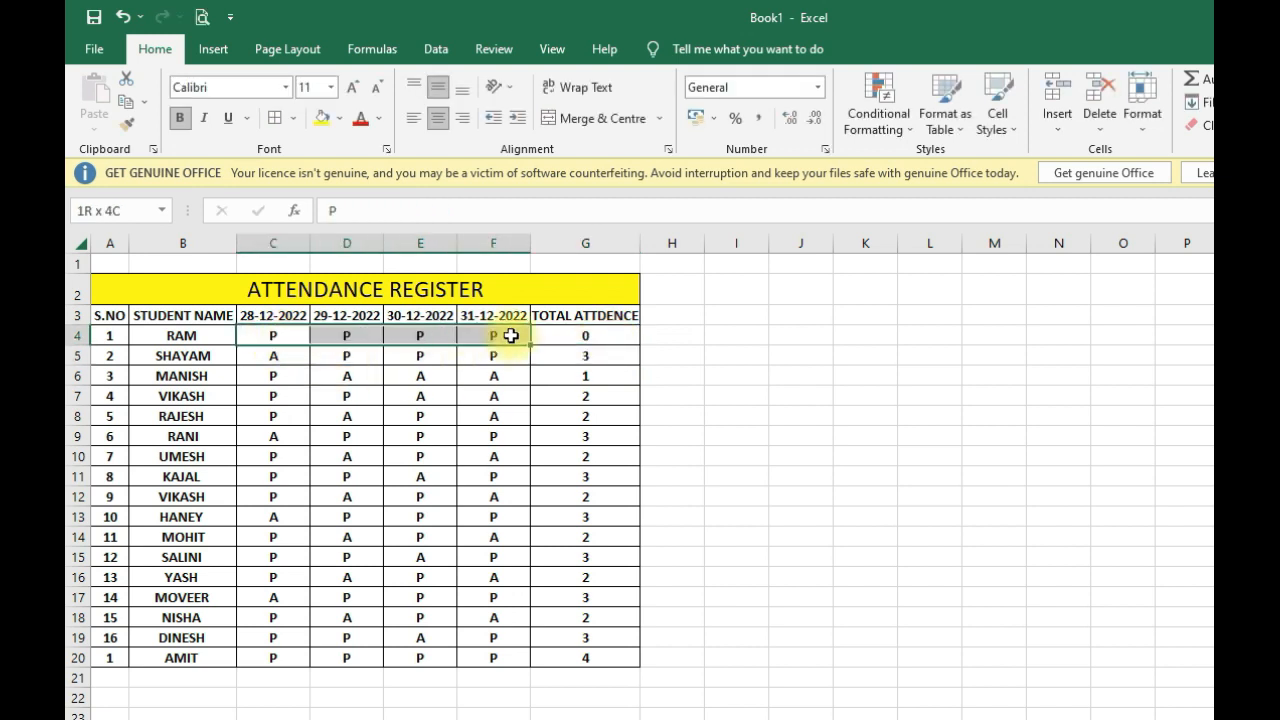
left_click(594, 337)
left_click_drag(594, 337, 611, 652)
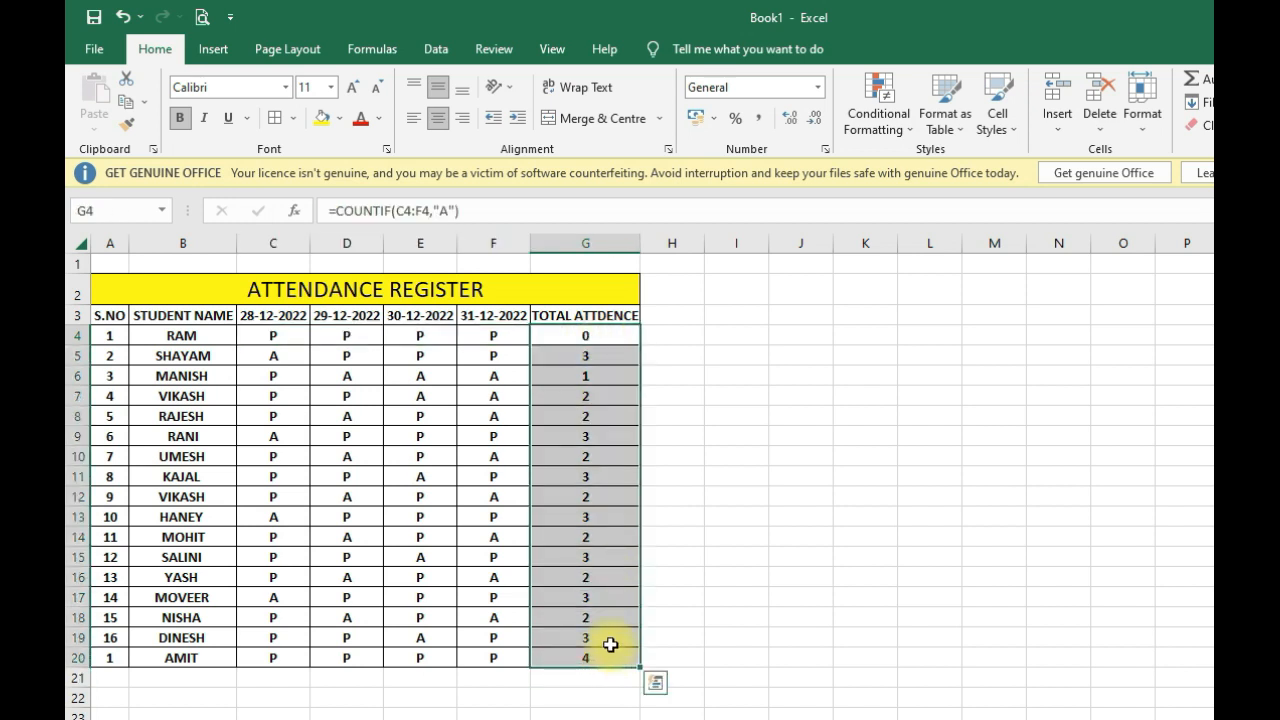
left_click(613, 334)
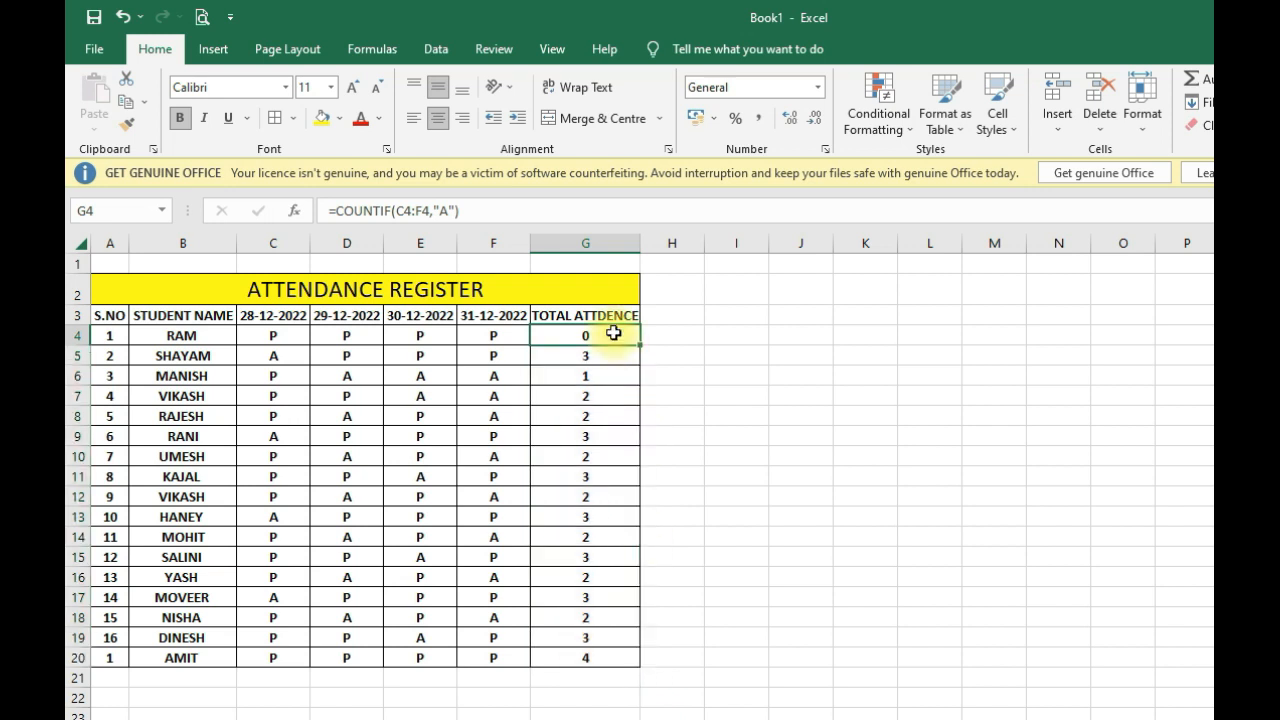
double_click(638, 343)
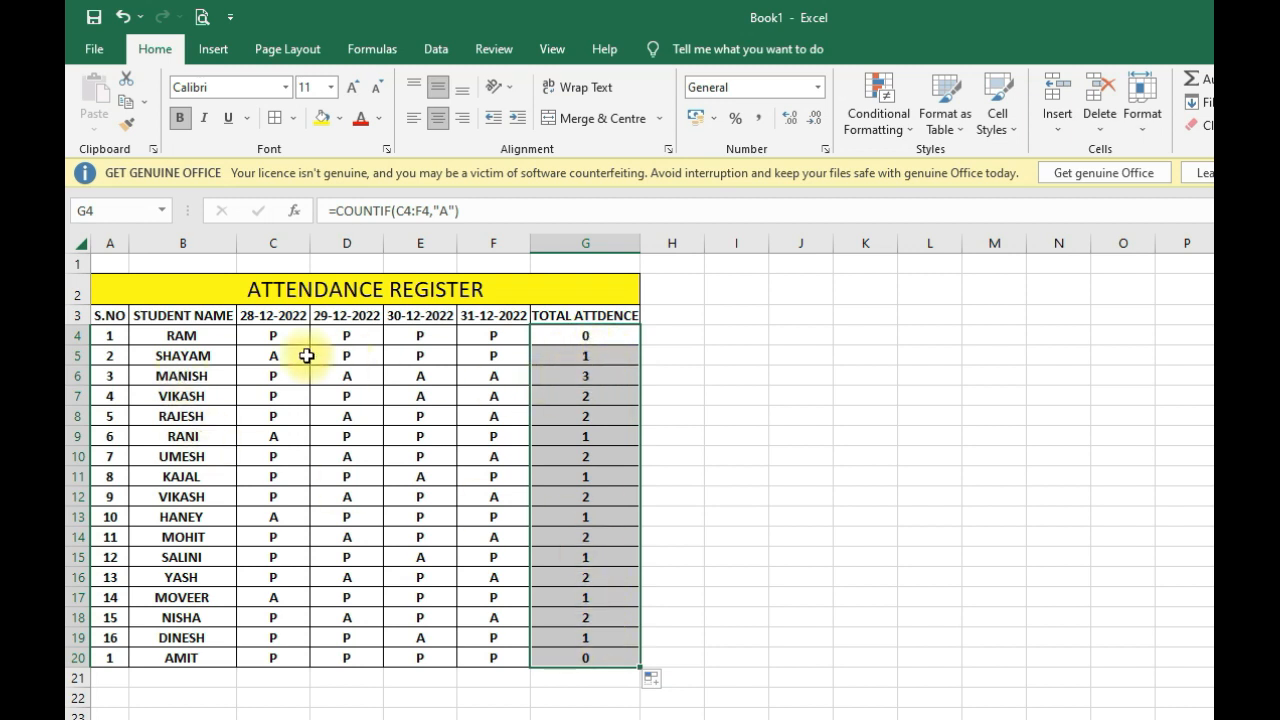
Step: Examine the formula in G4 and compare the attendance marks in each student's row with the absence counts in column G
double_click(587, 334)
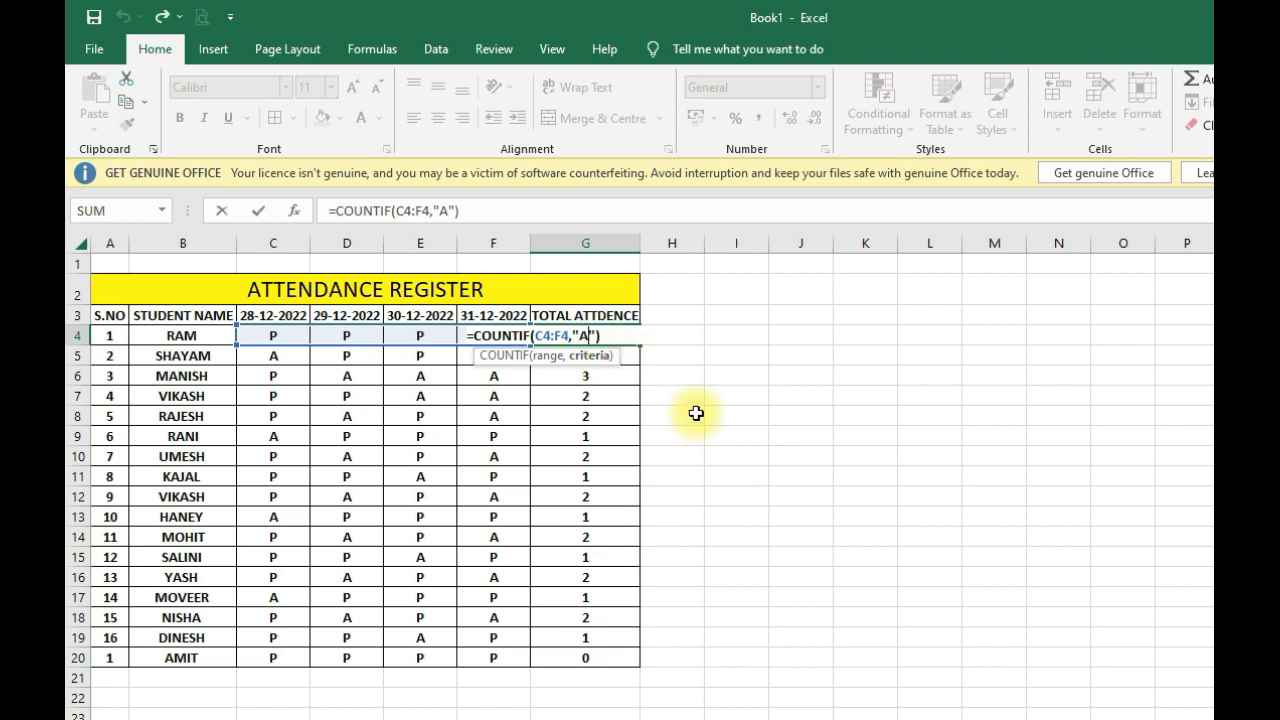
left_click(617, 435)
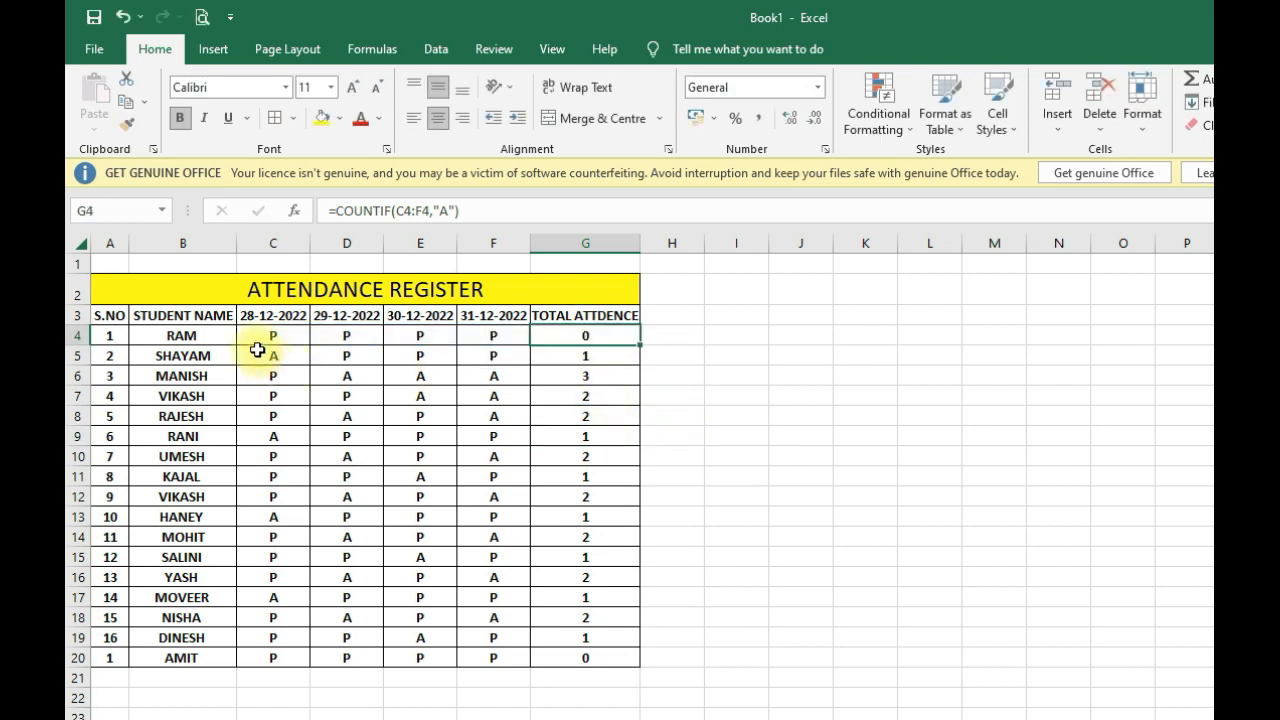
left_click_drag(300, 357, 492, 355)
left_click(297, 357)
left_click(276, 384)
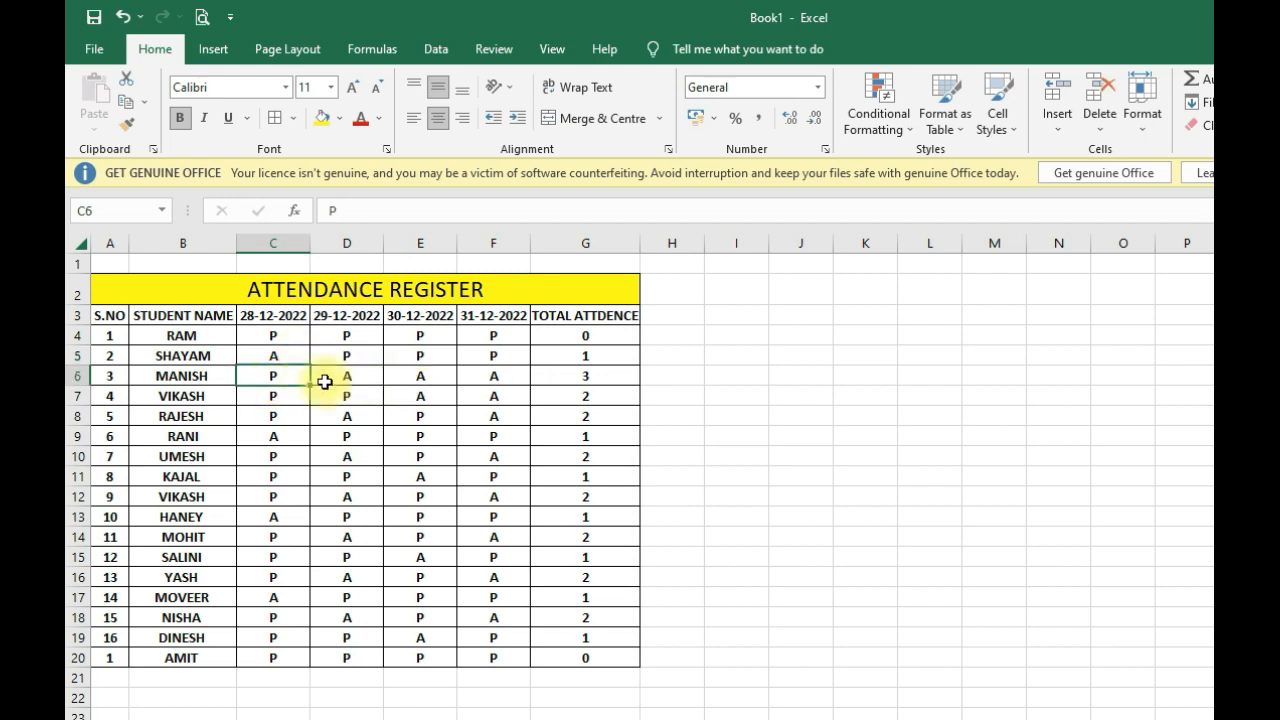
left_click_drag(343, 380, 491, 374)
left_click(586, 380)
left_click_drag(436, 288, 458, 654)
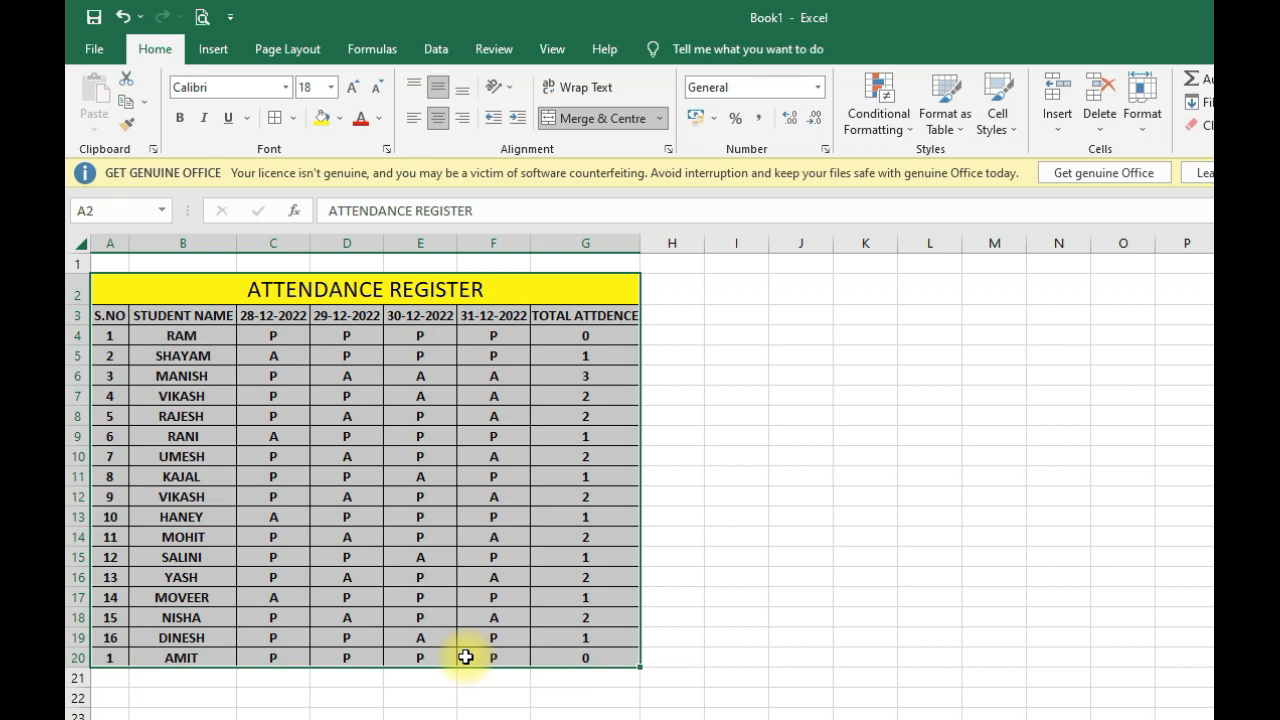
left_click(588, 352)
left_click_drag(591, 334, 597, 657)
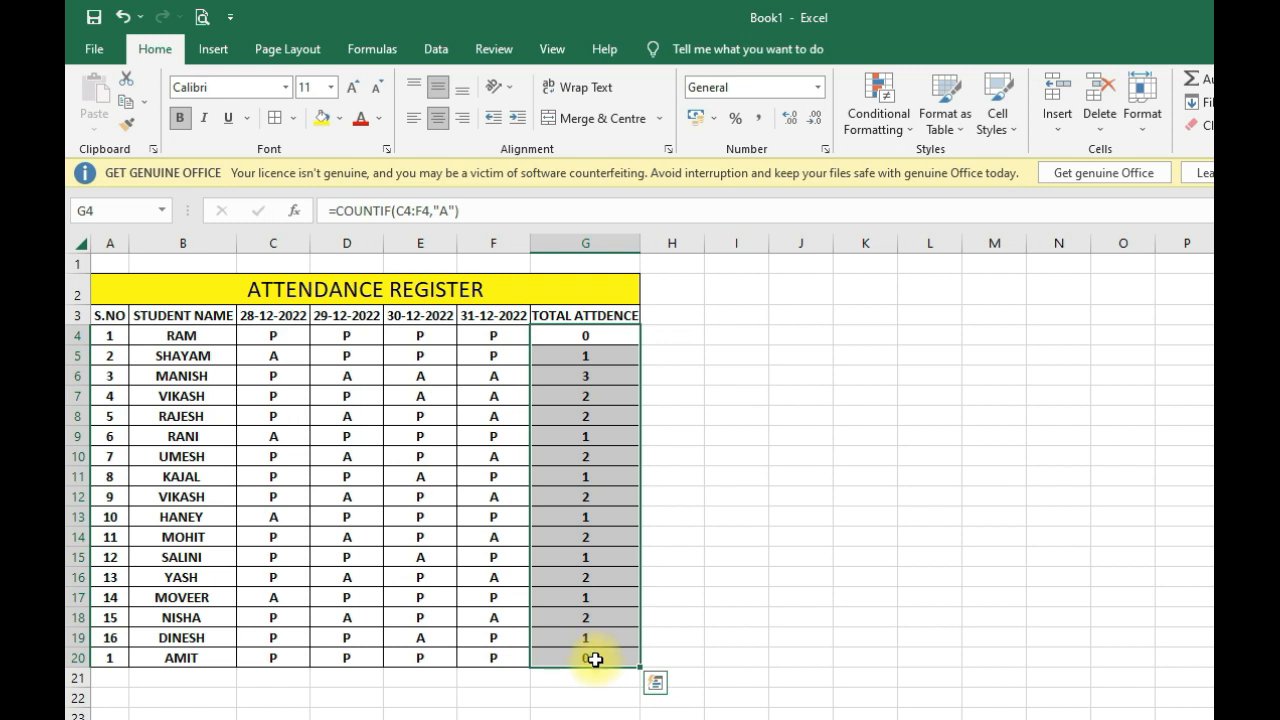
left_click_drag(607, 340, 614, 648)
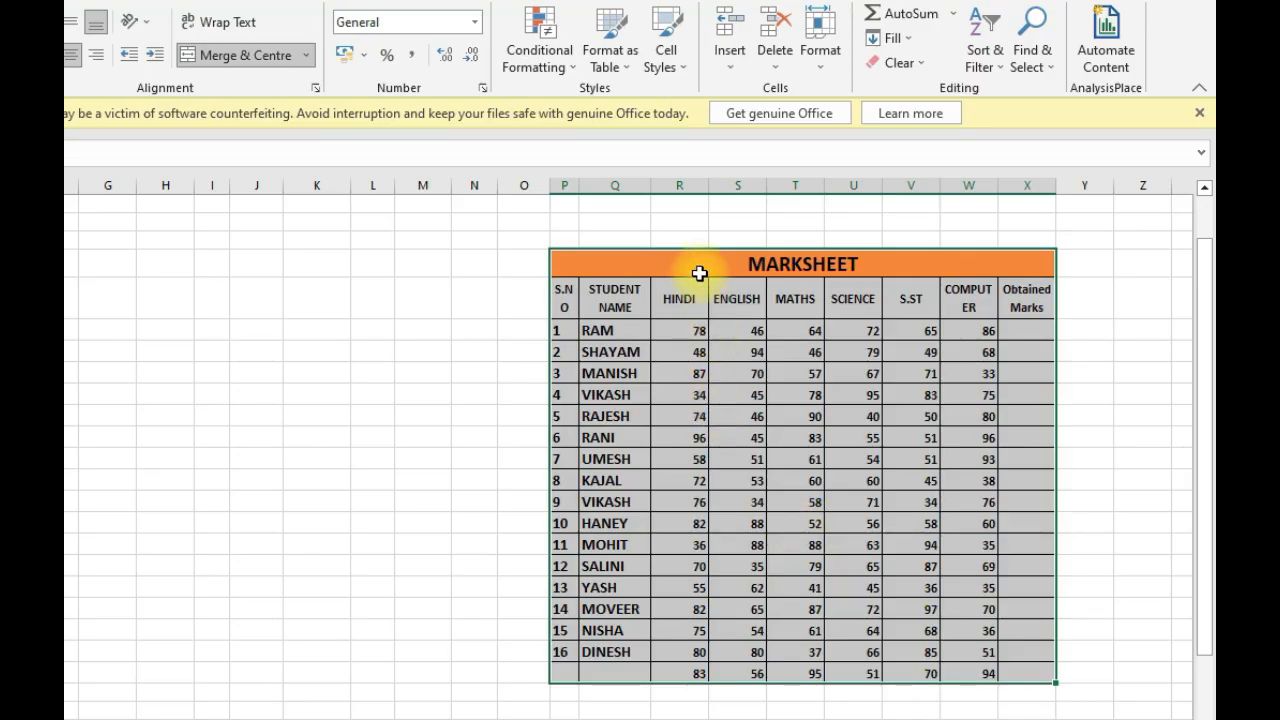
Step: Total the first student's marks from HINDI to COMPUTER into the Obtained Marks column of the marksheet with AutoSum
left_click_drag(700, 268, 797, 669)
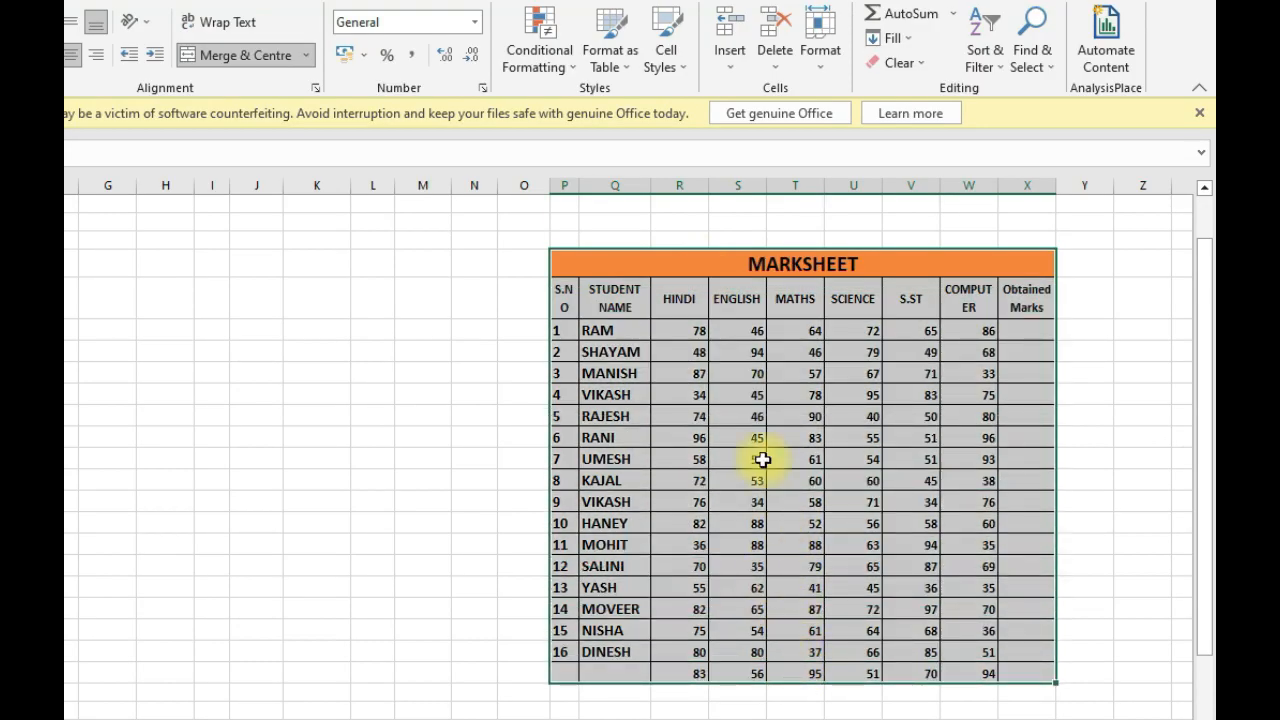
left_click(1029, 330)
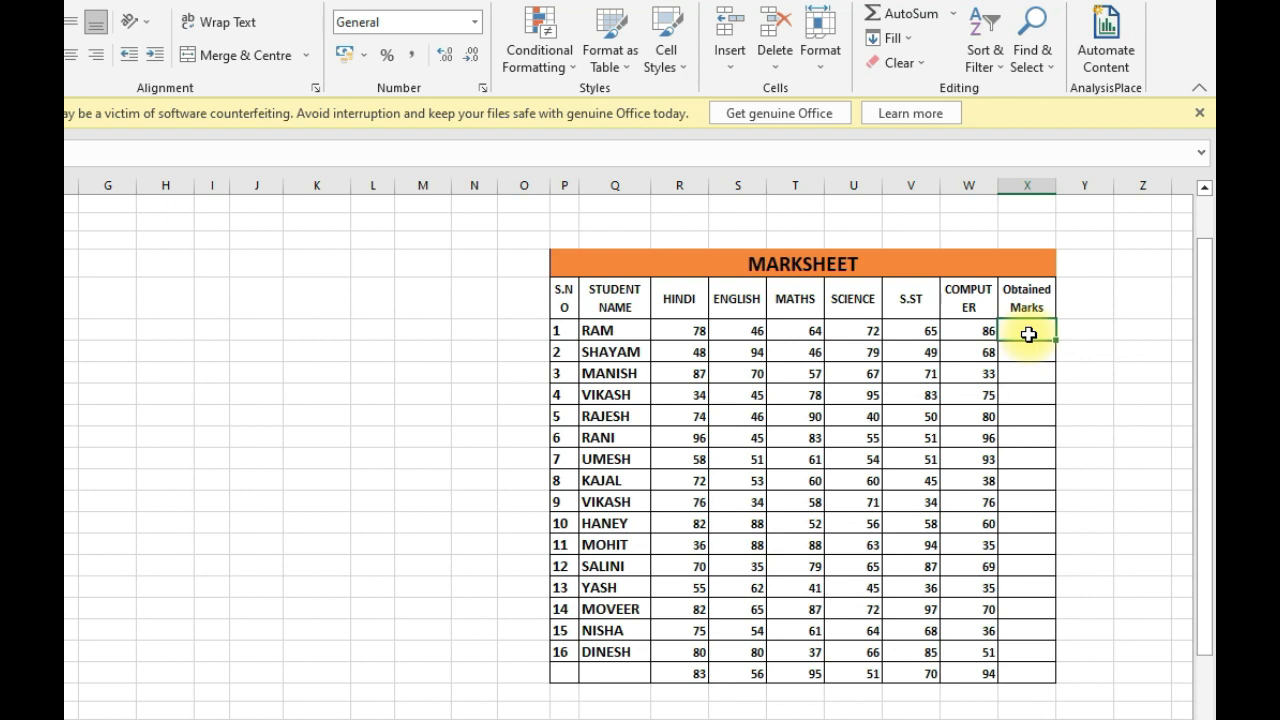
left_click(686, 330)
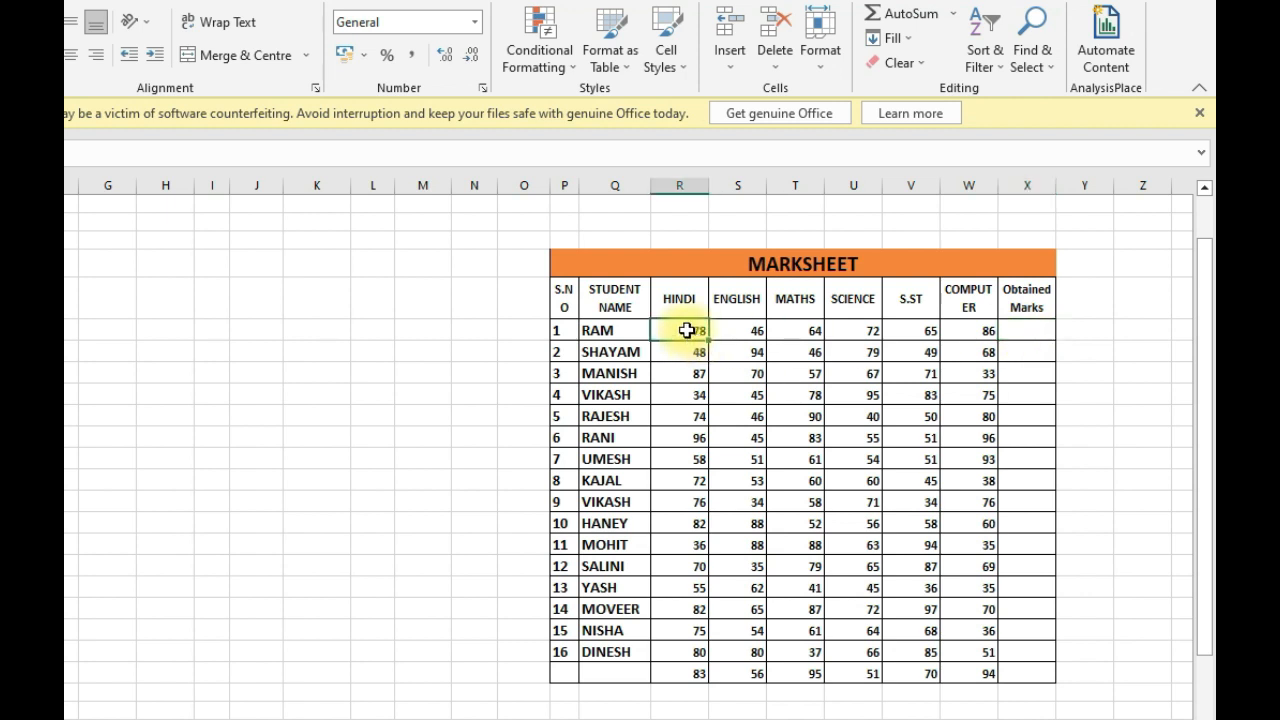
left_click(792, 370)
left_click_drag(676, 334, 1018, 329)
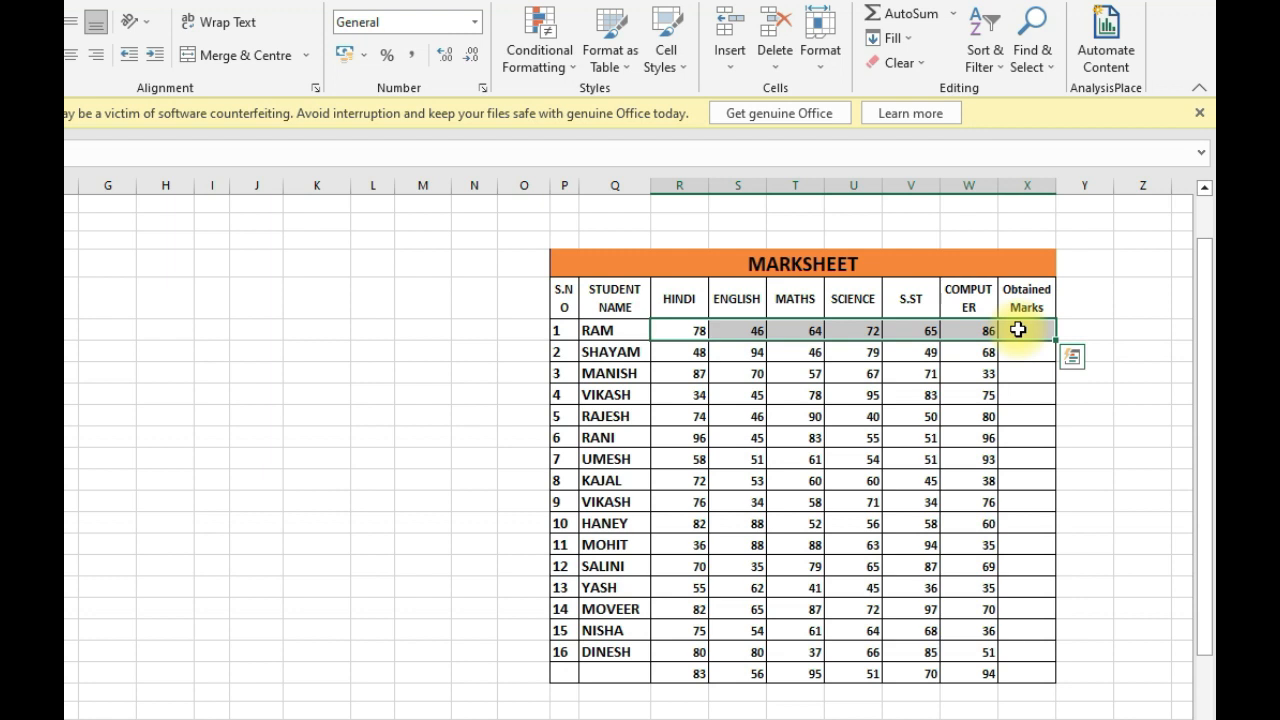
left_click(903, 22)
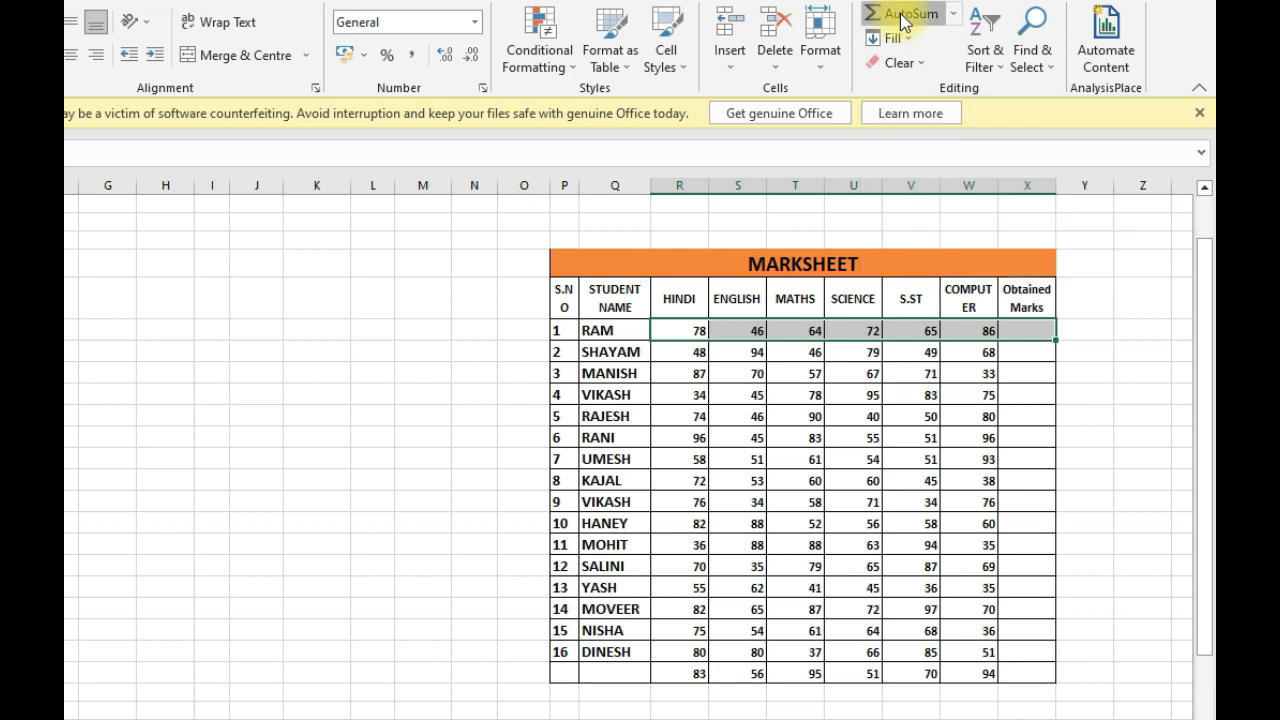
left_click(1019, 367)
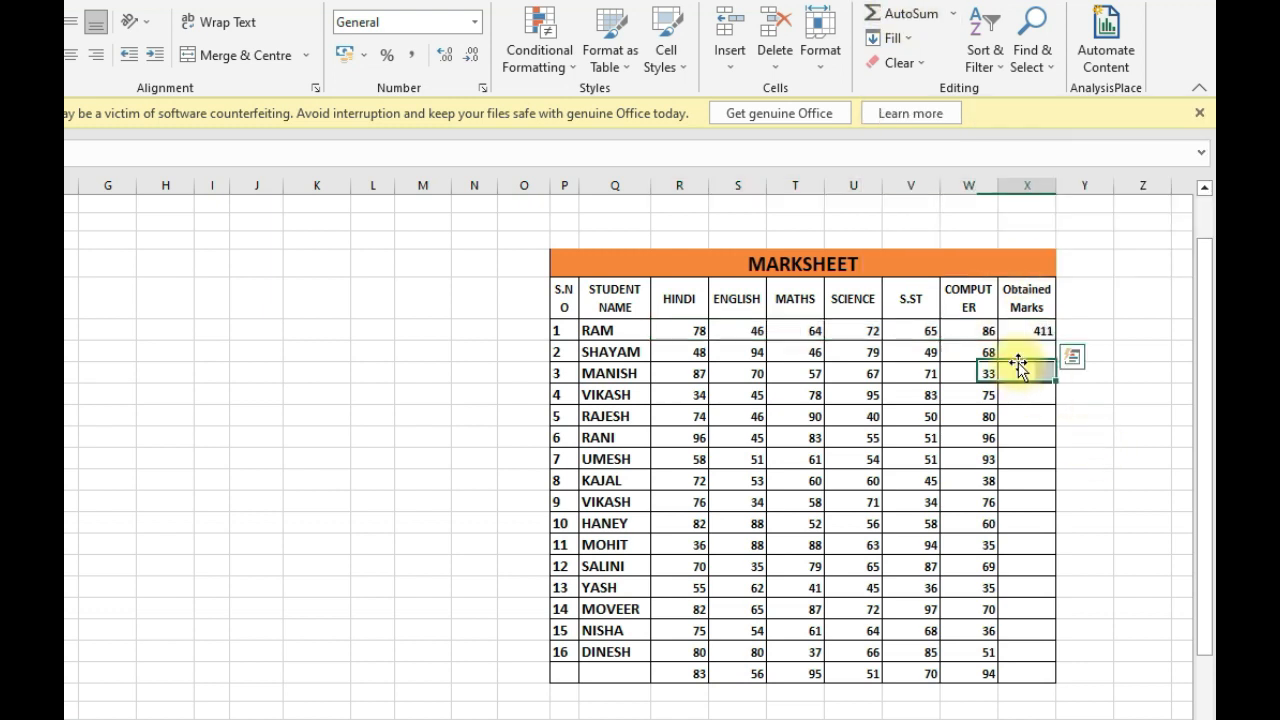
Step: Fill the AutoSum total down the Obtained Marks column to the last row, and clear all of the column's totals
left_click(1039, 330)
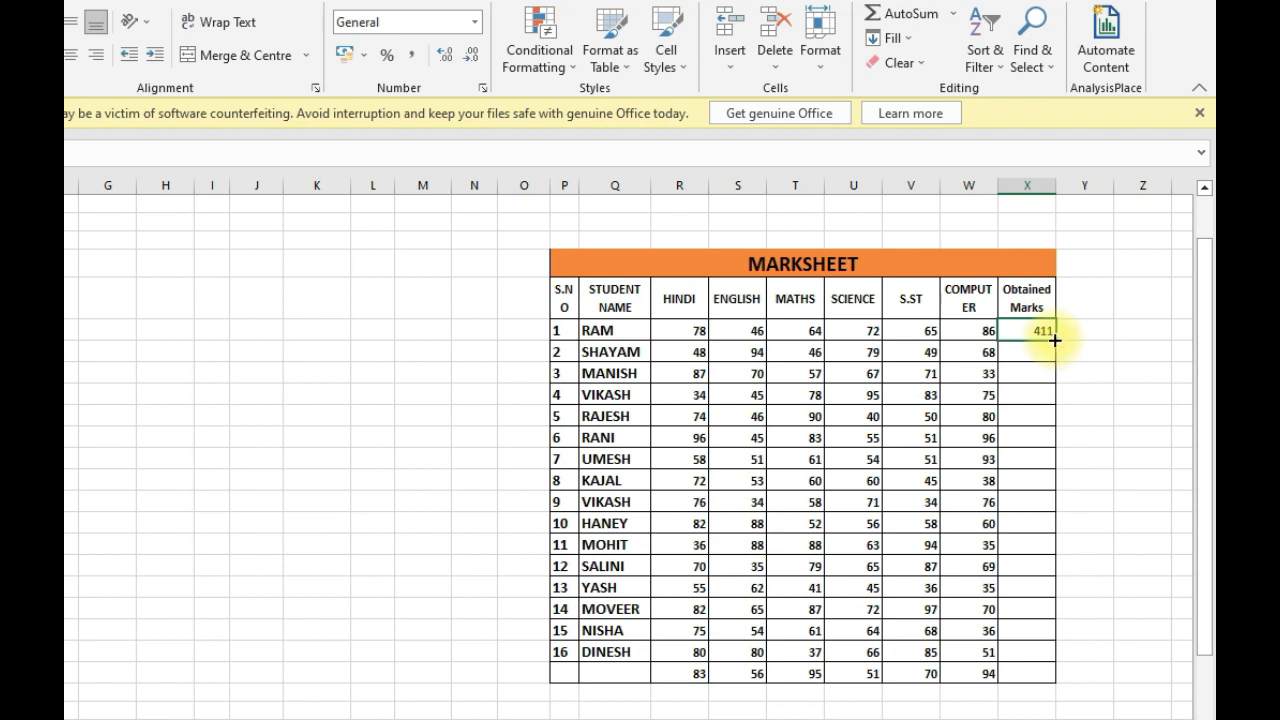
double_click(1055, 341)
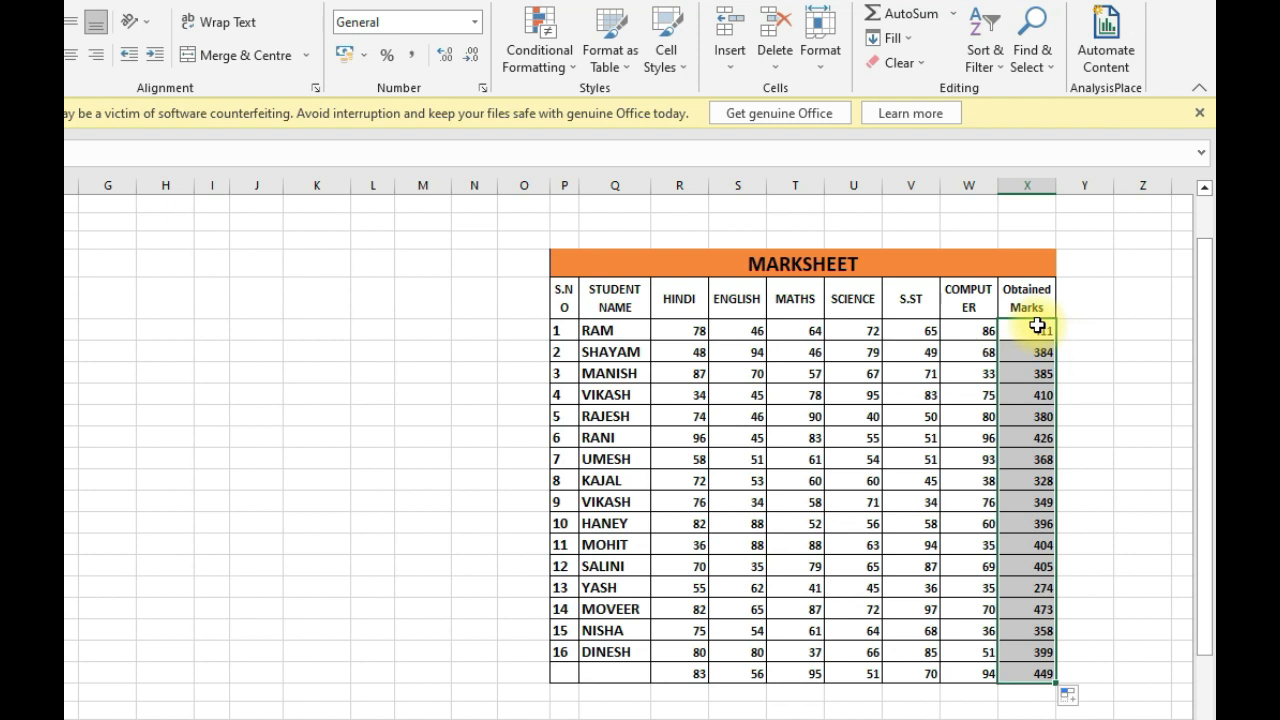
left_click_drag(1037, 330, 1017, 675)
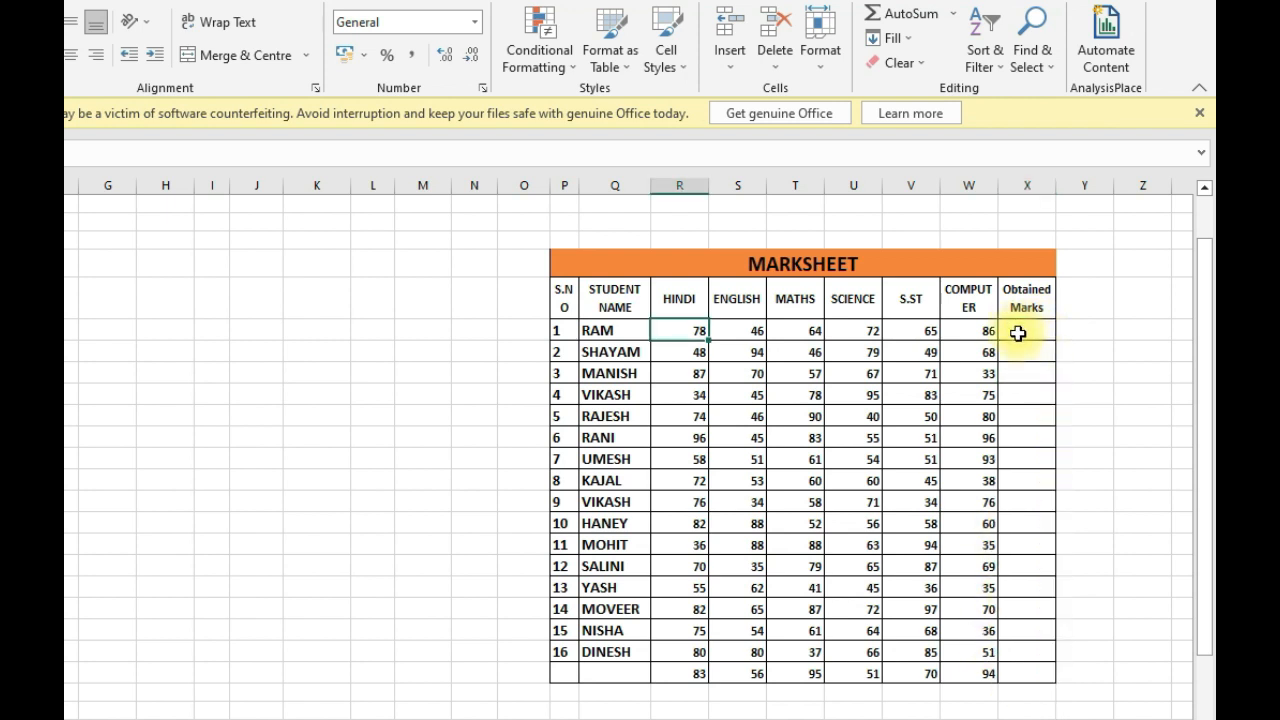
Step: Enter =SUM(R9:W9) in the first student's Obtained Marks cell to total the marks from HINDI to COMPUTER
left_click(1018, 334)
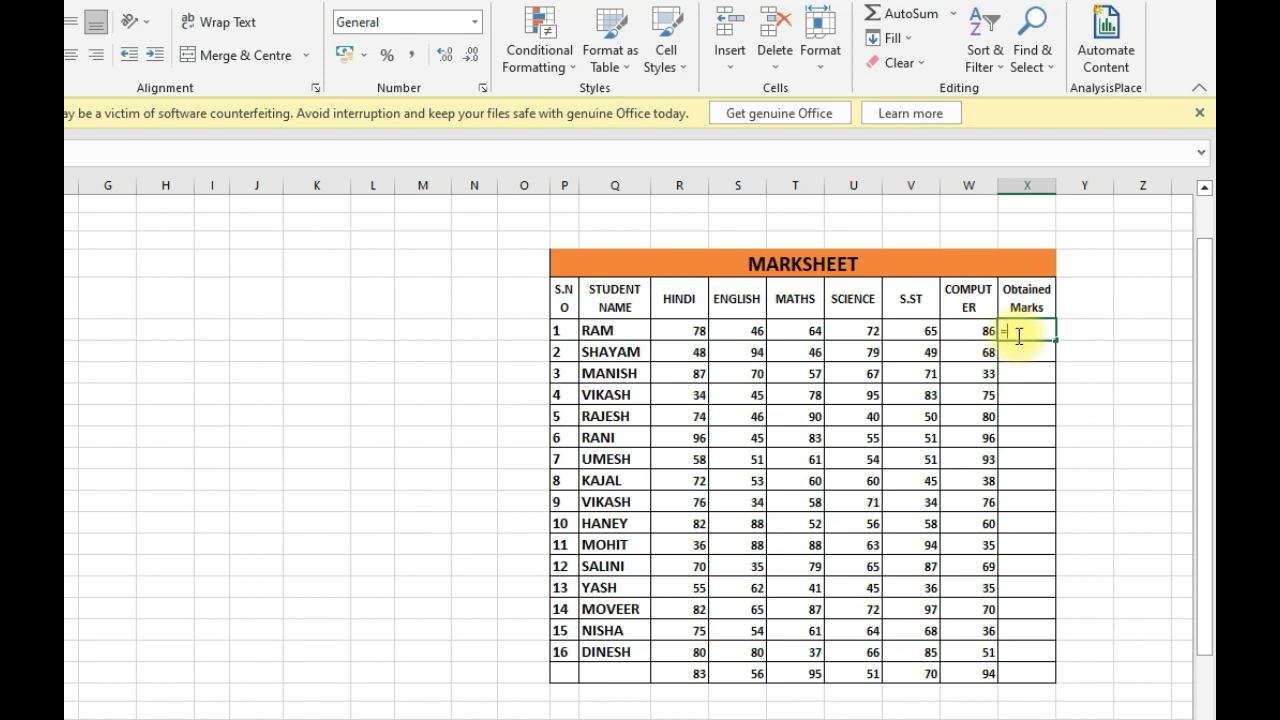
type("=sum")
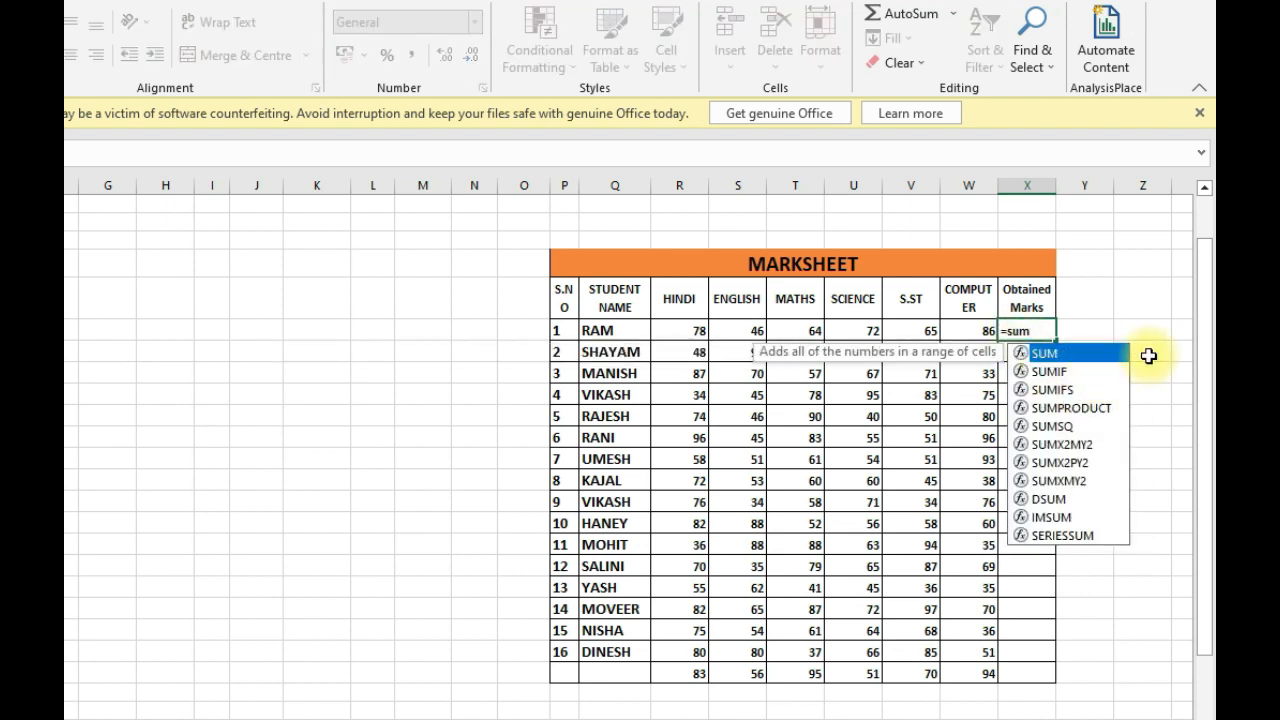
type("(")
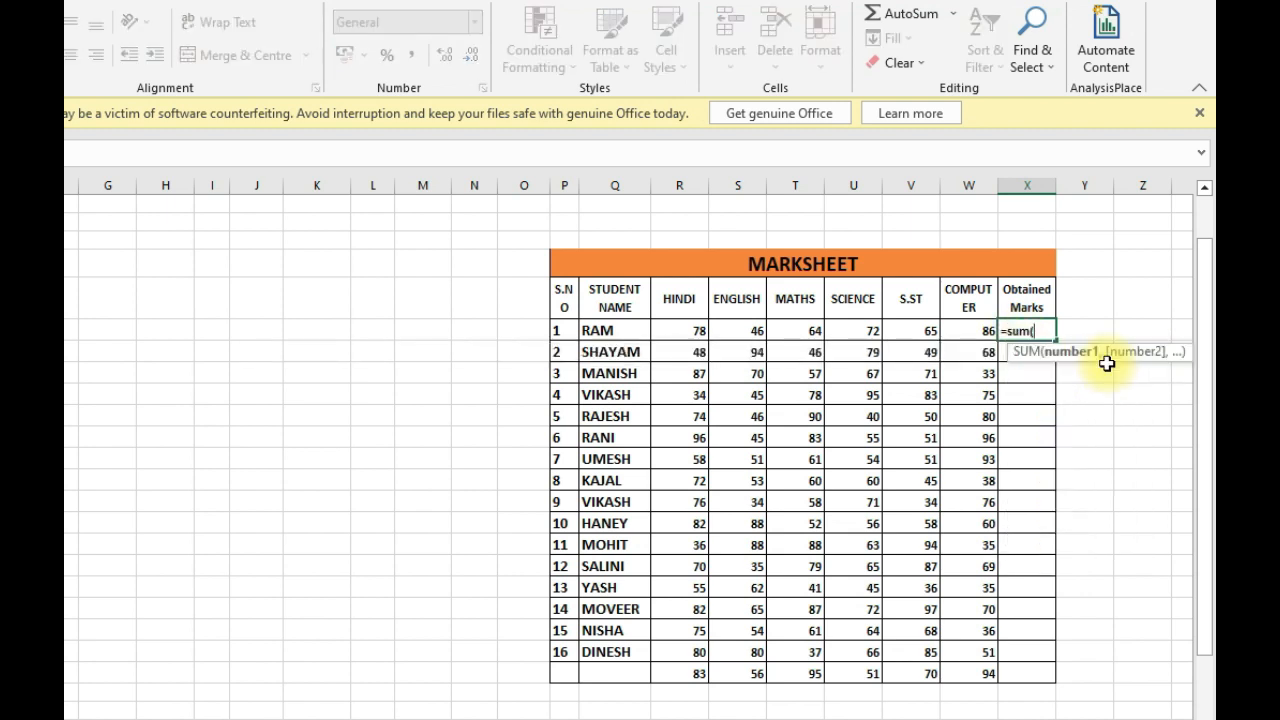
left_click(689, 330)
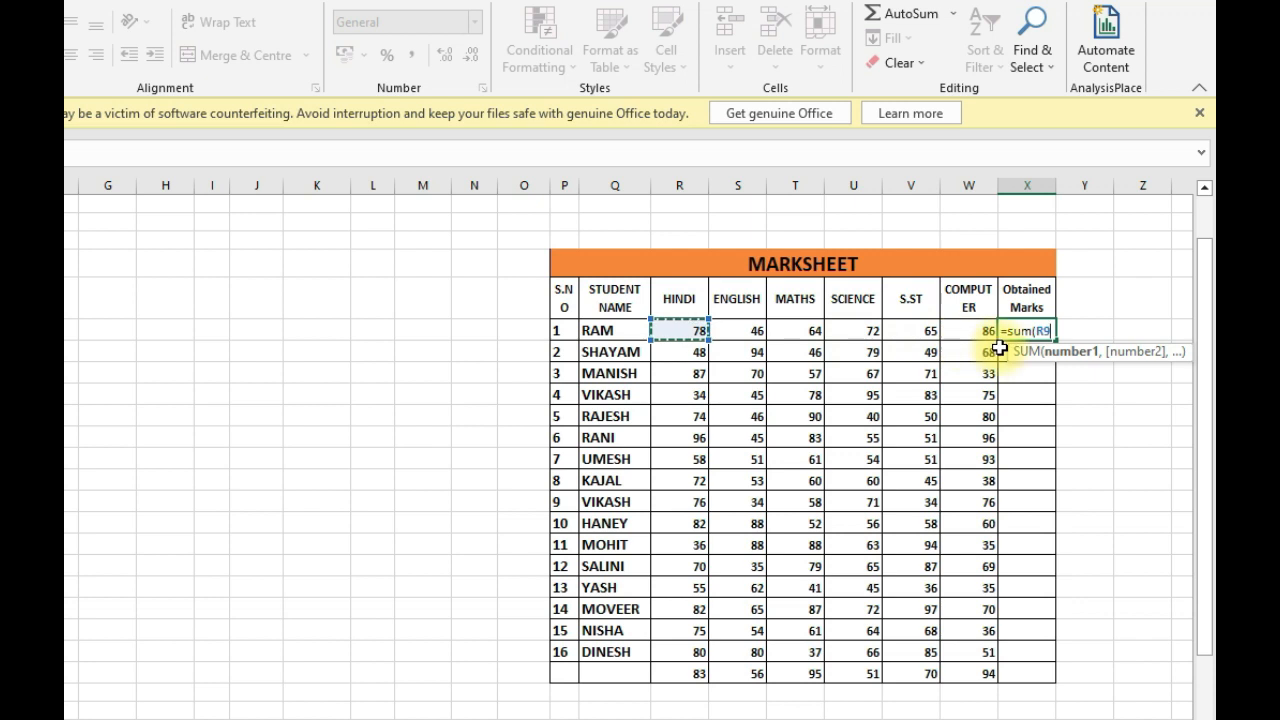
type(":R9")
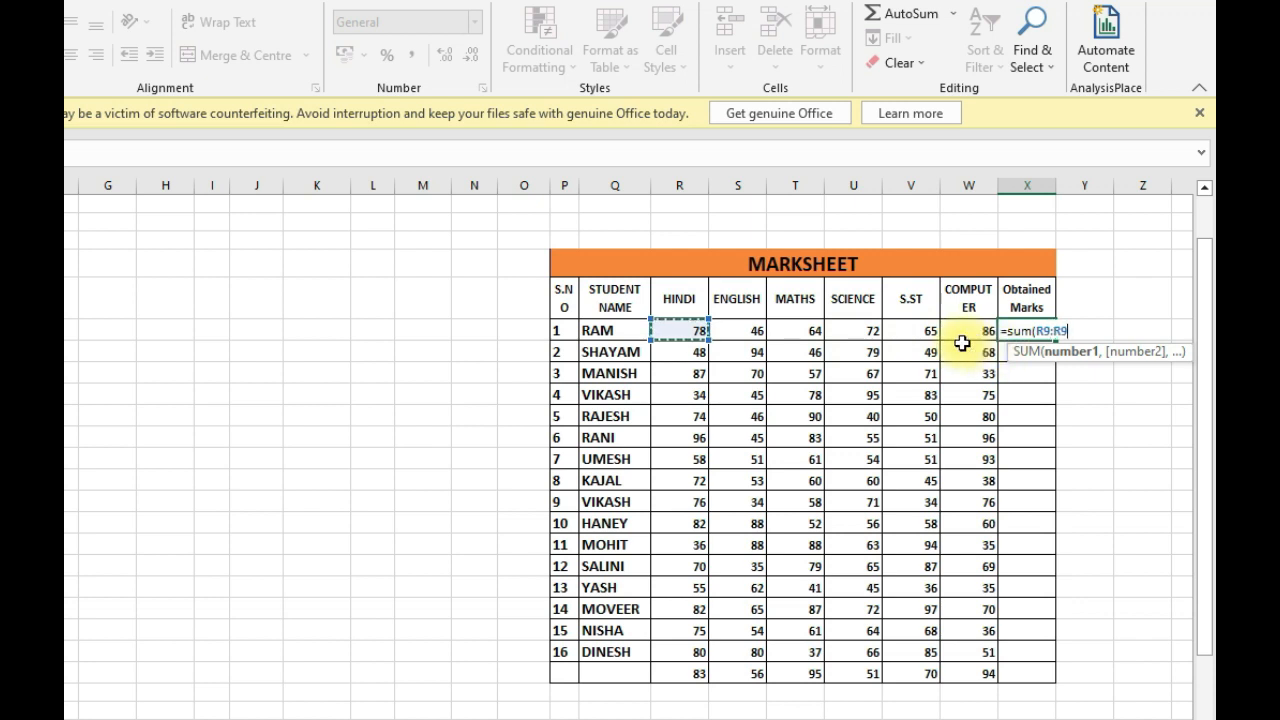
left_click(973, 332)
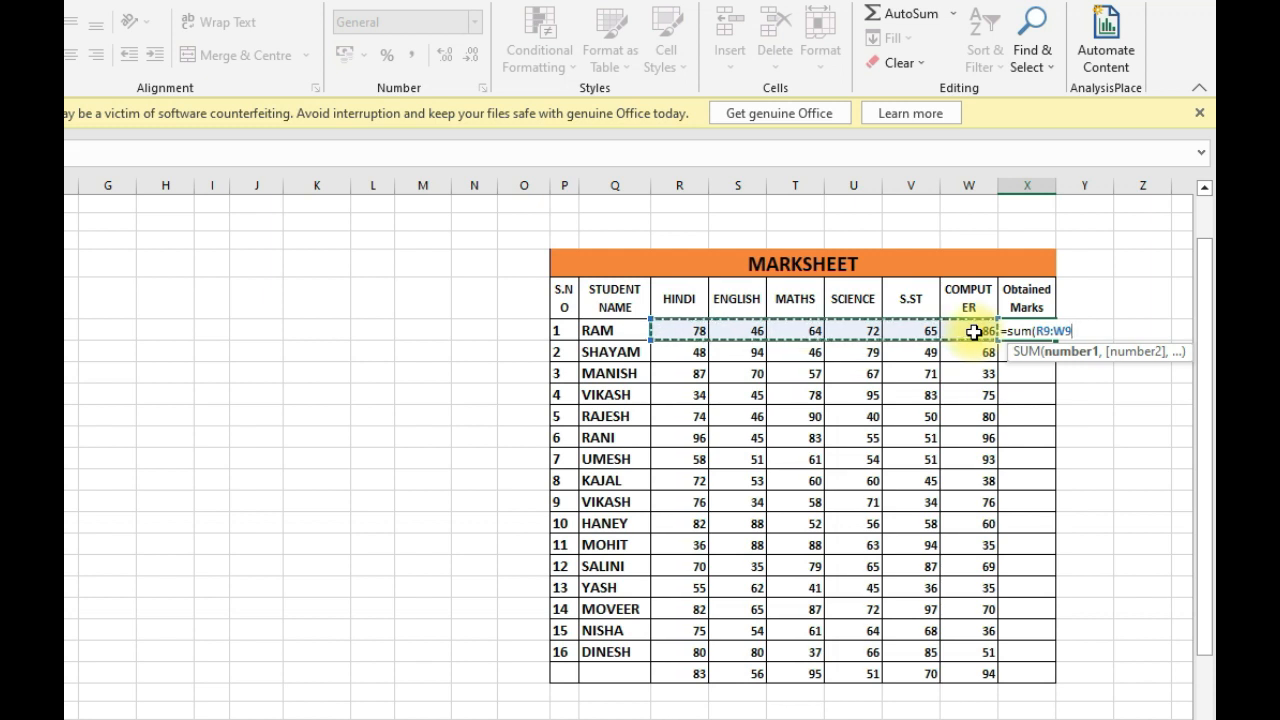
type(")")
key("Return")
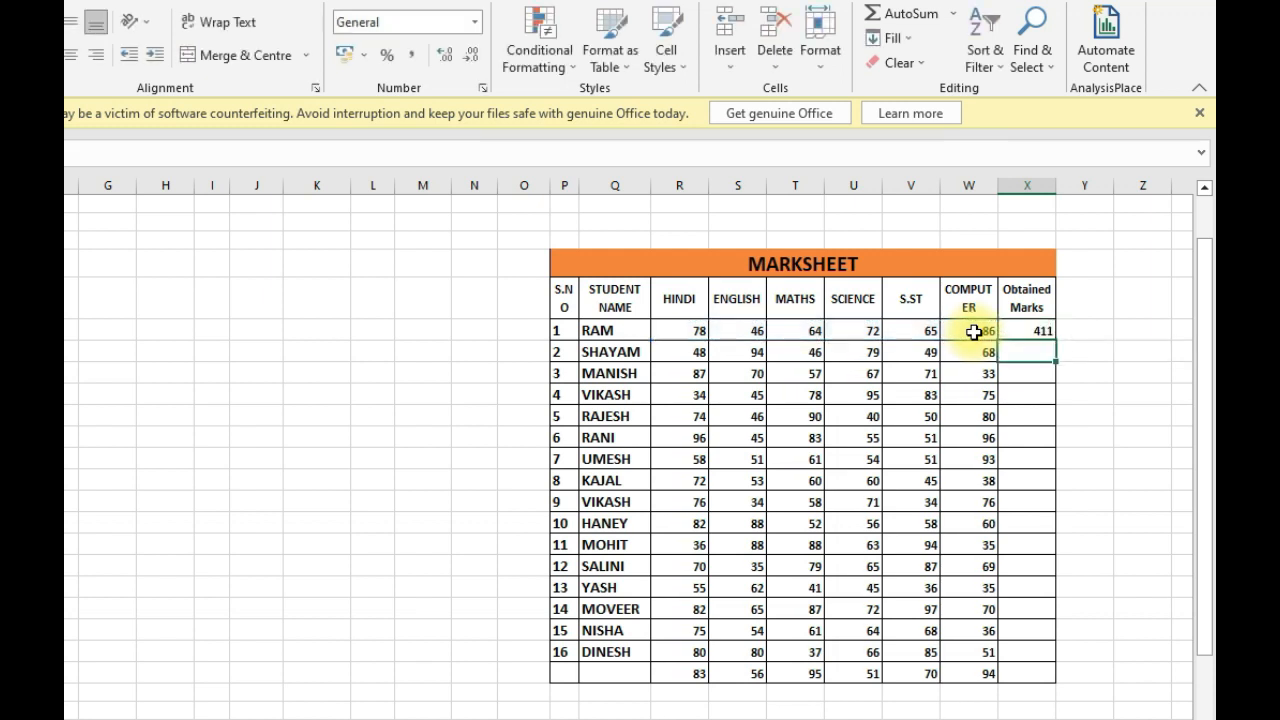
Step: Copy the first student's SUM formula down the Obtained Marks column to the last row, and clear all of the column's totals
left_click(1033, 327)
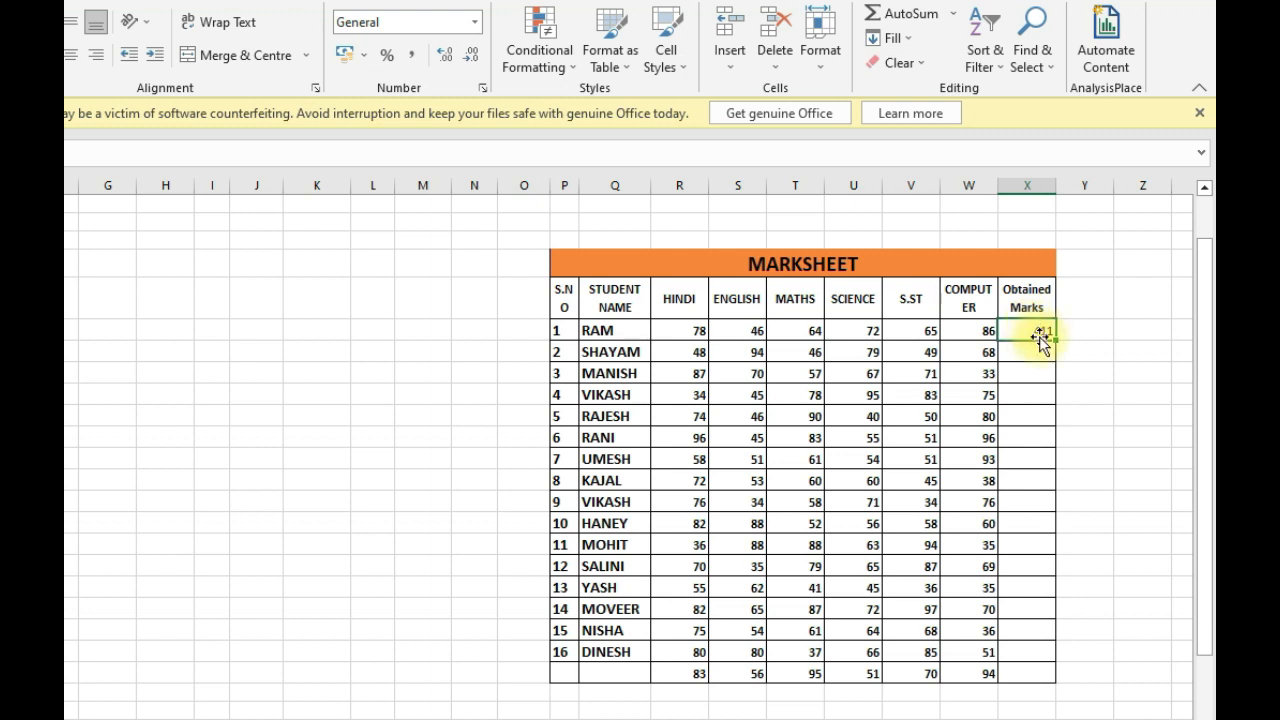
left_click_drag(1040, 334, 1023, 671)
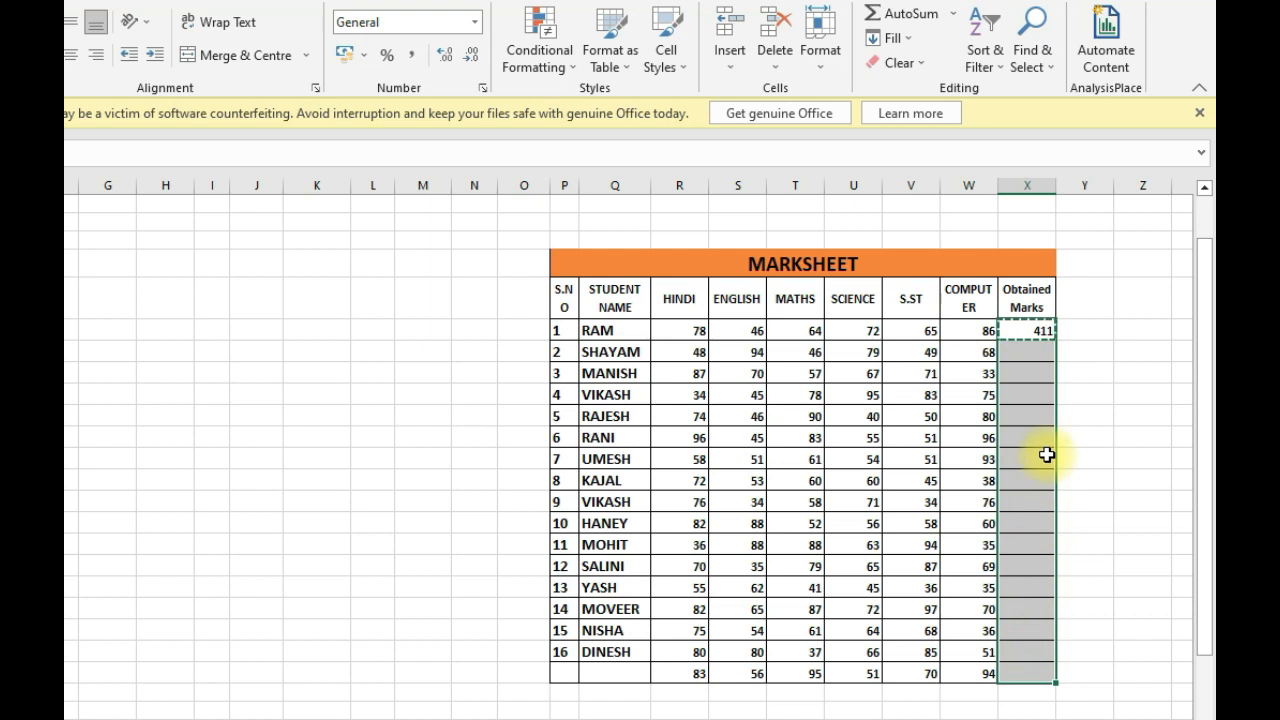
key("ctrl+v")
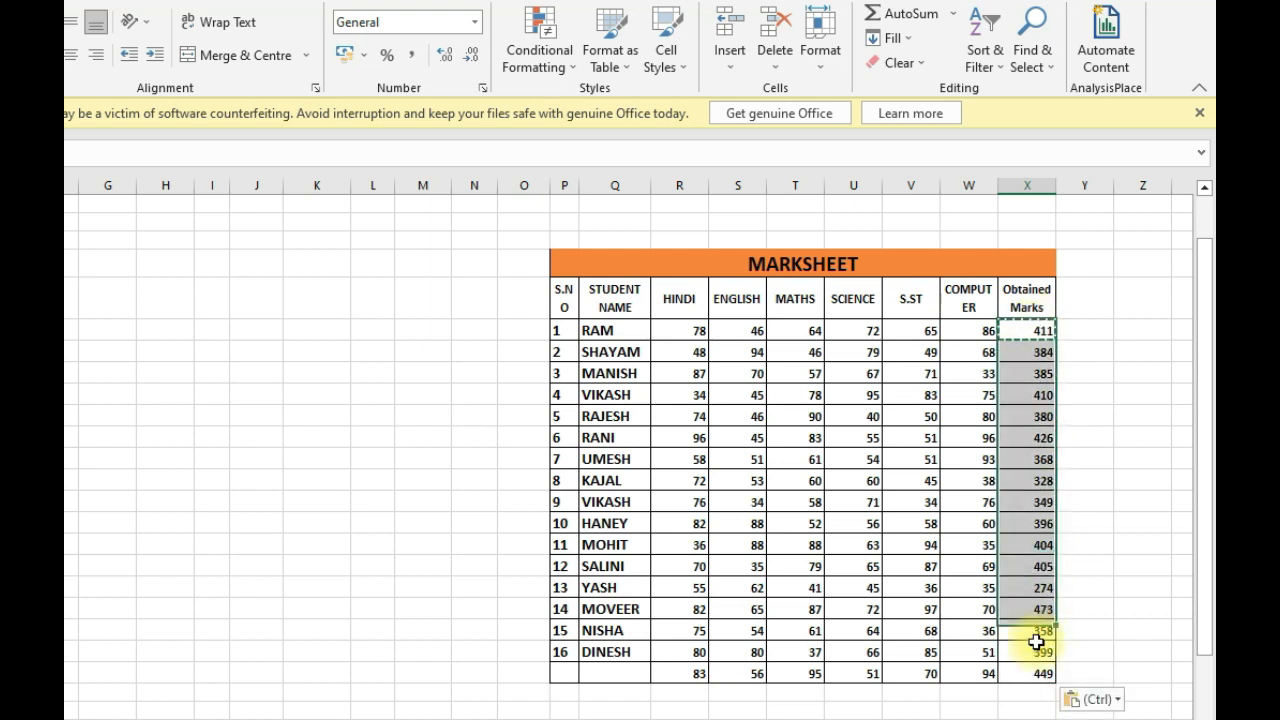
key("Delete")
Step: Total the first student's six subject marks in the Obtained Marks cell X9 with AutoSum
left_click(1035, 331)
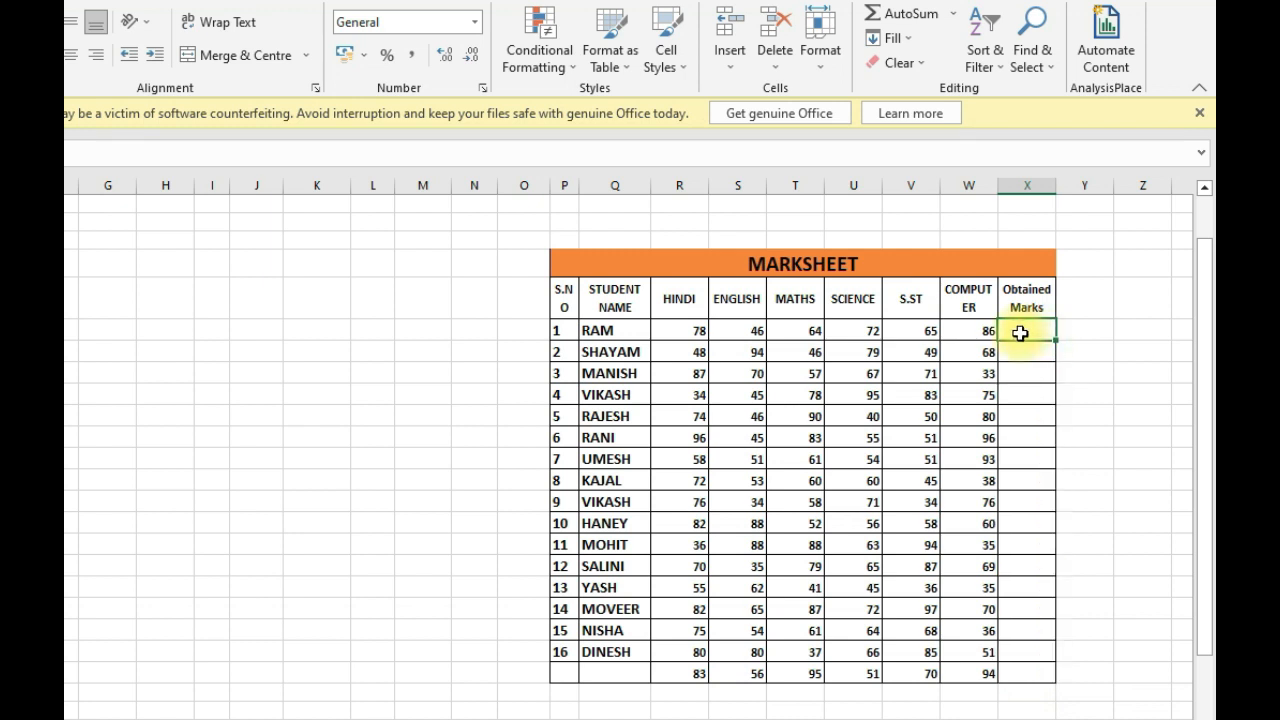
type("=")
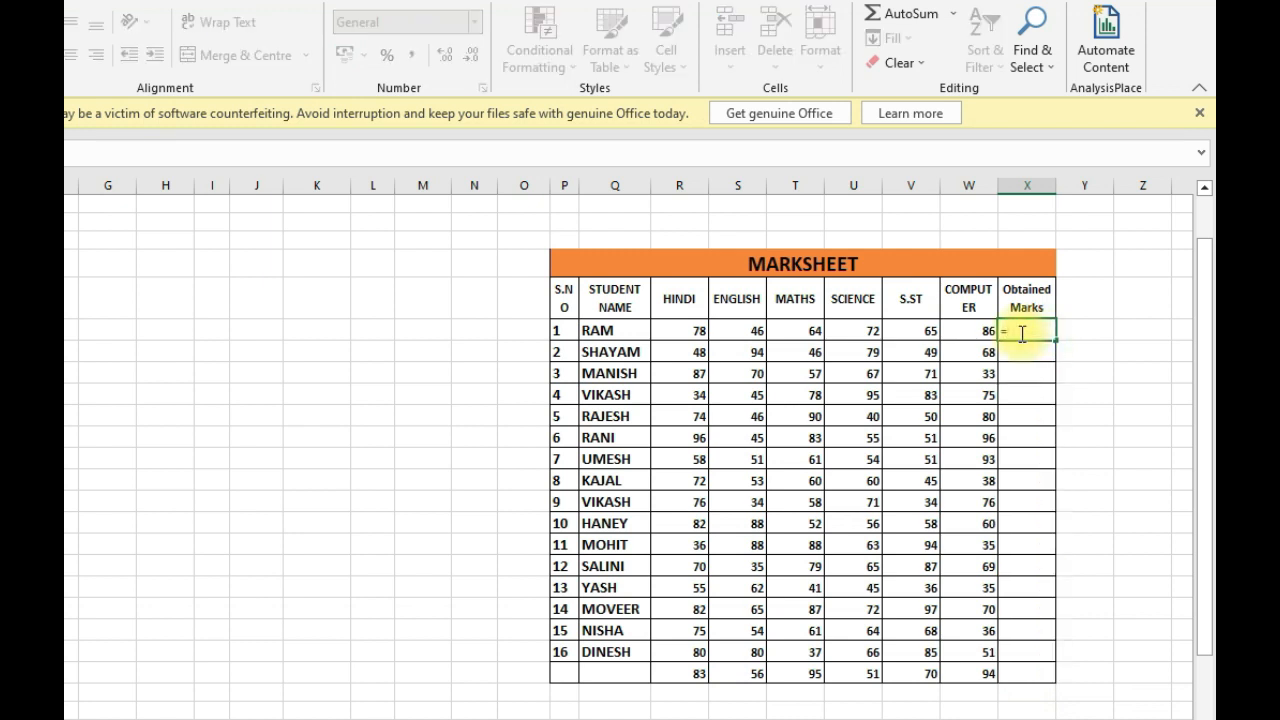
key("alt")
key("alt+=")
key("Return")
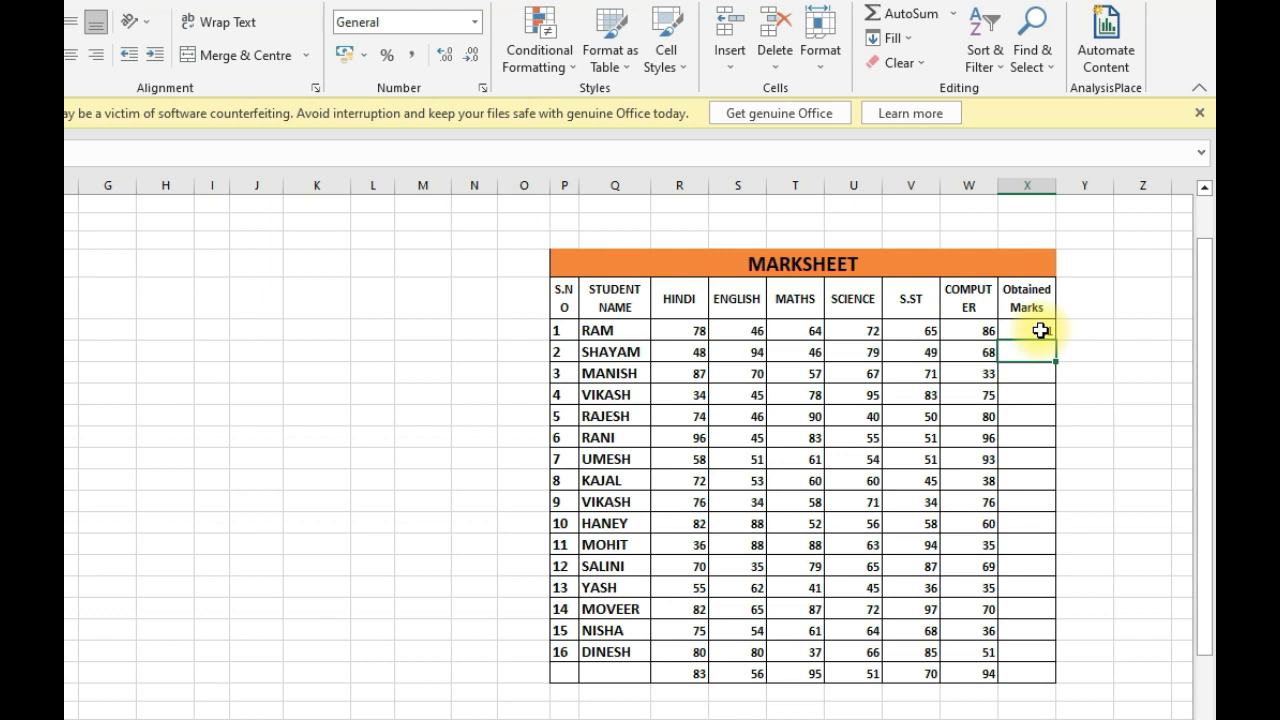
Step: Fill the AutoSum total from X9 down the Obtained Marks column to the last marks row
left_click(1040, 330)
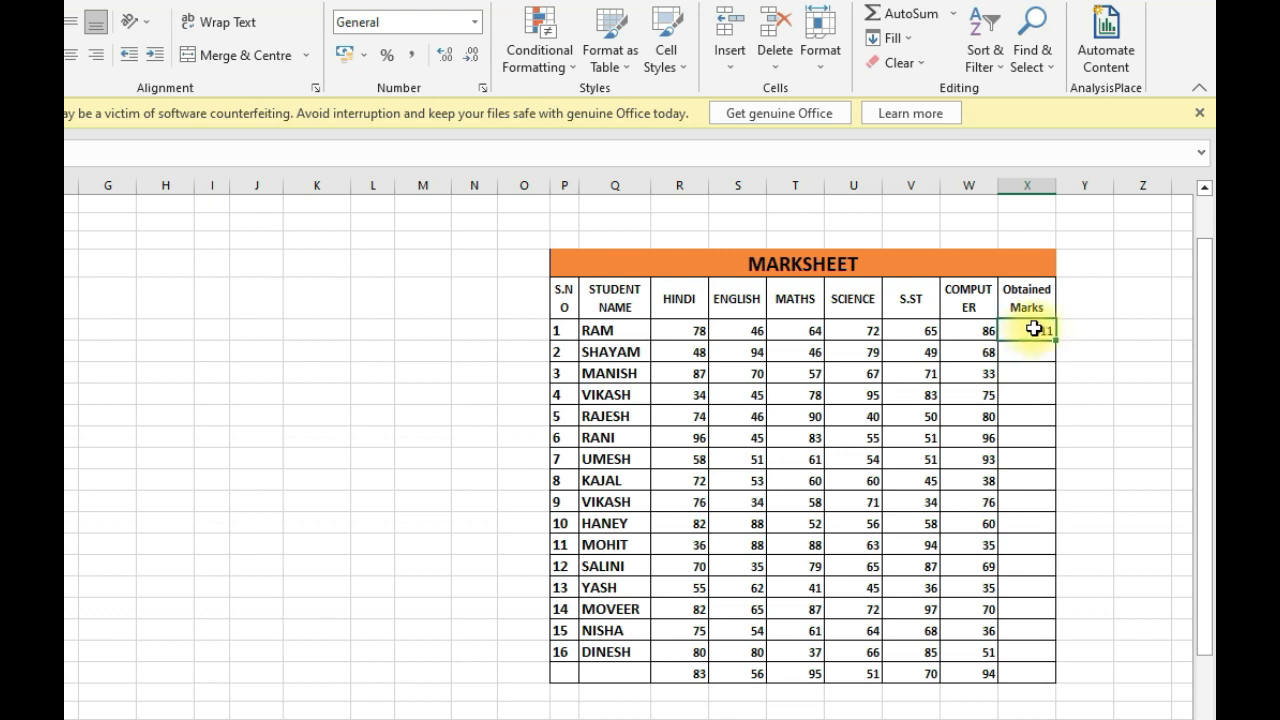
left_click_drag(1034, 330, 1000, 680)
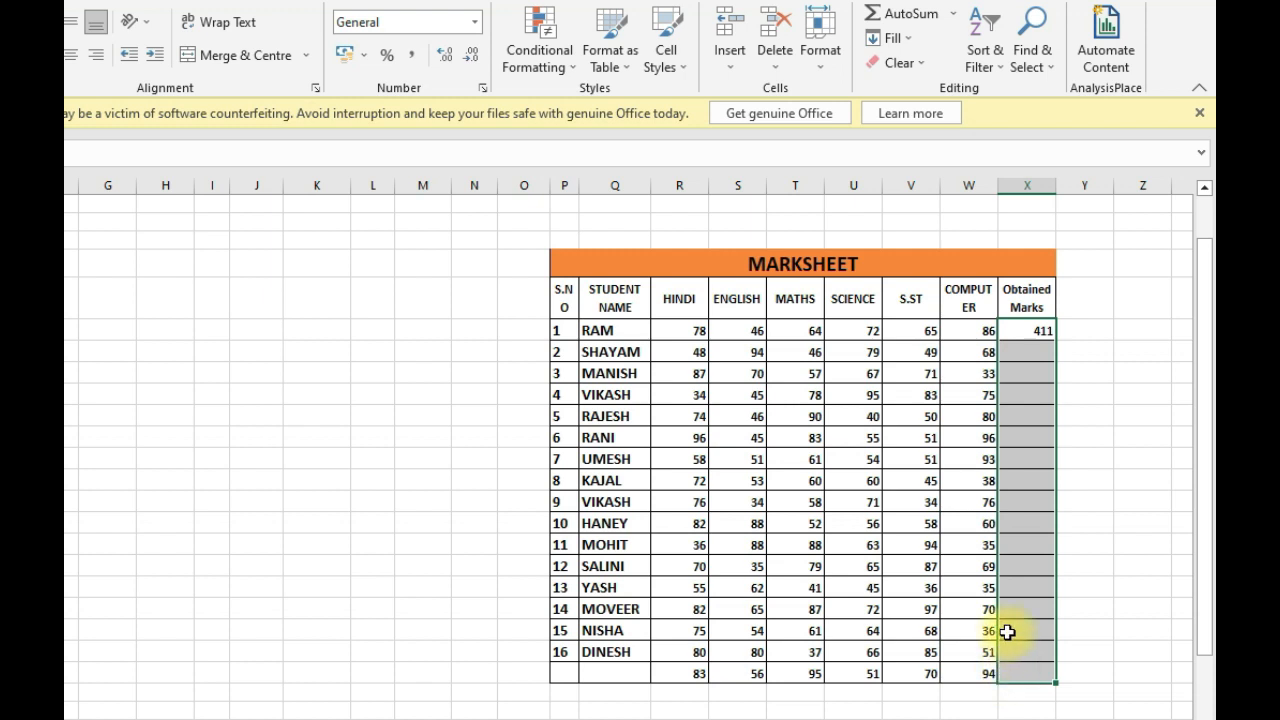
key("ctrl+d")
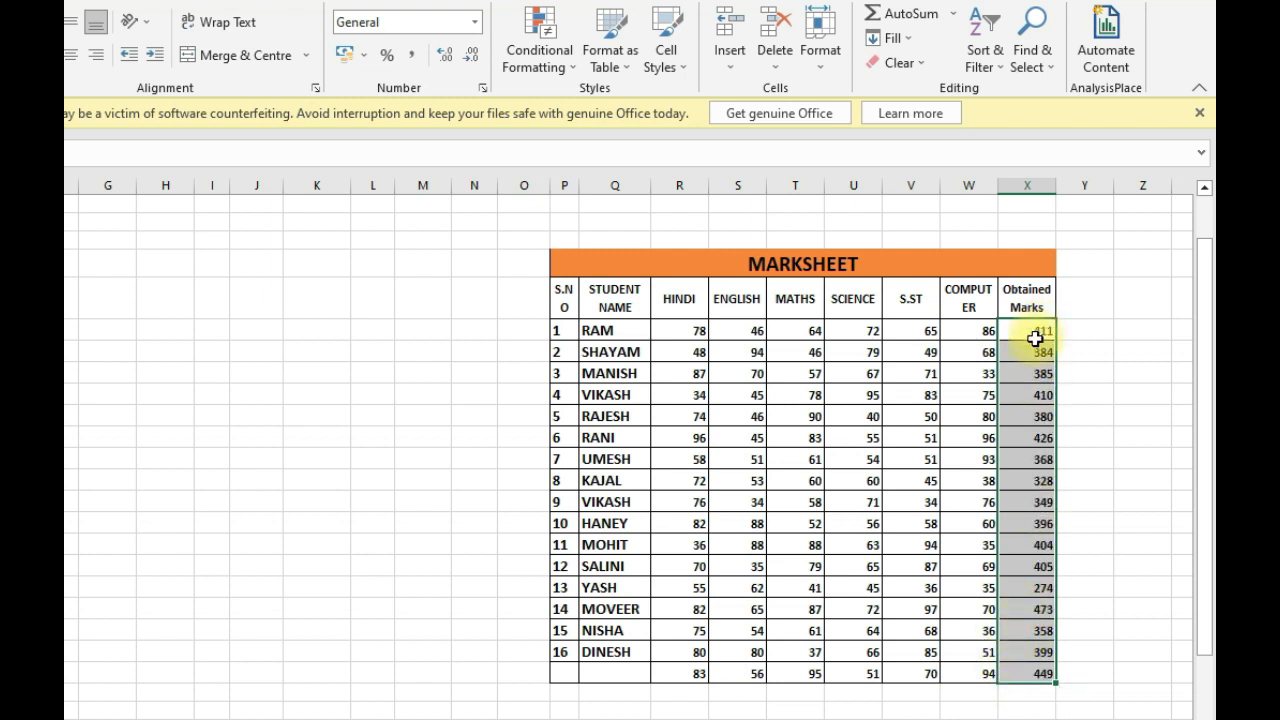
Step: Add the column header "Out Off" in Y8, beside Obtained Marks
left_click(1073, 302)
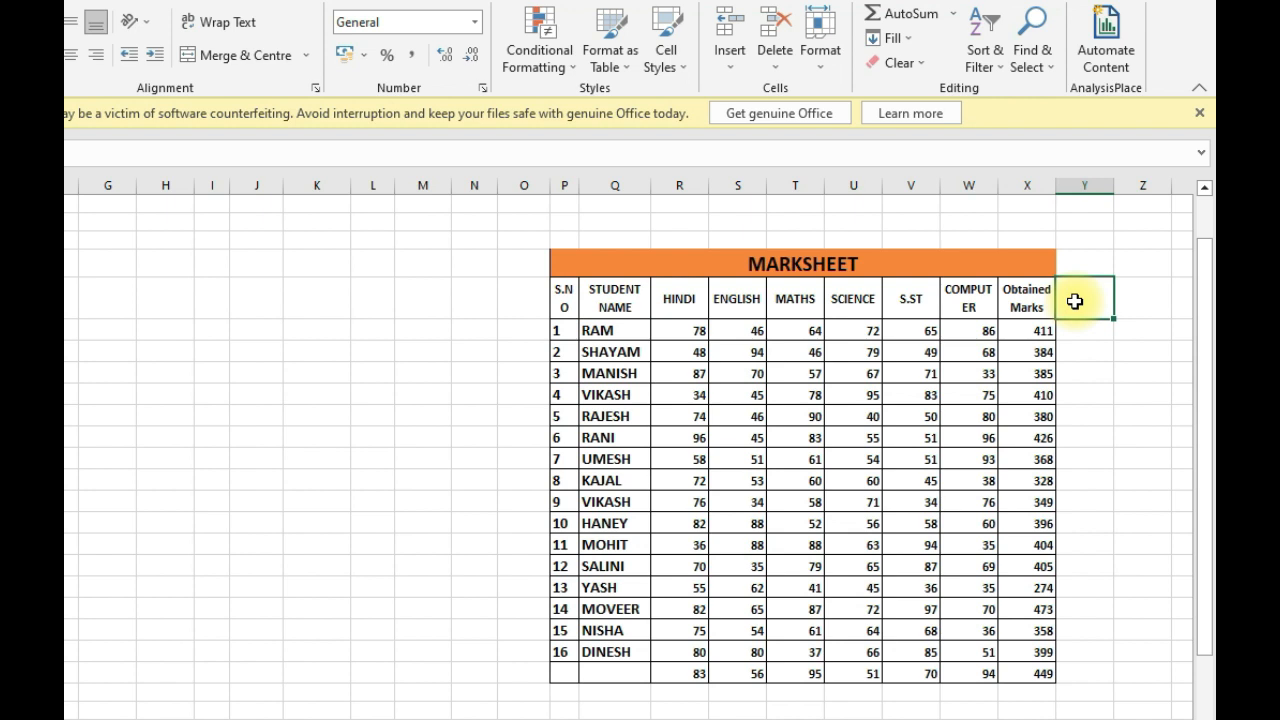
type("p")
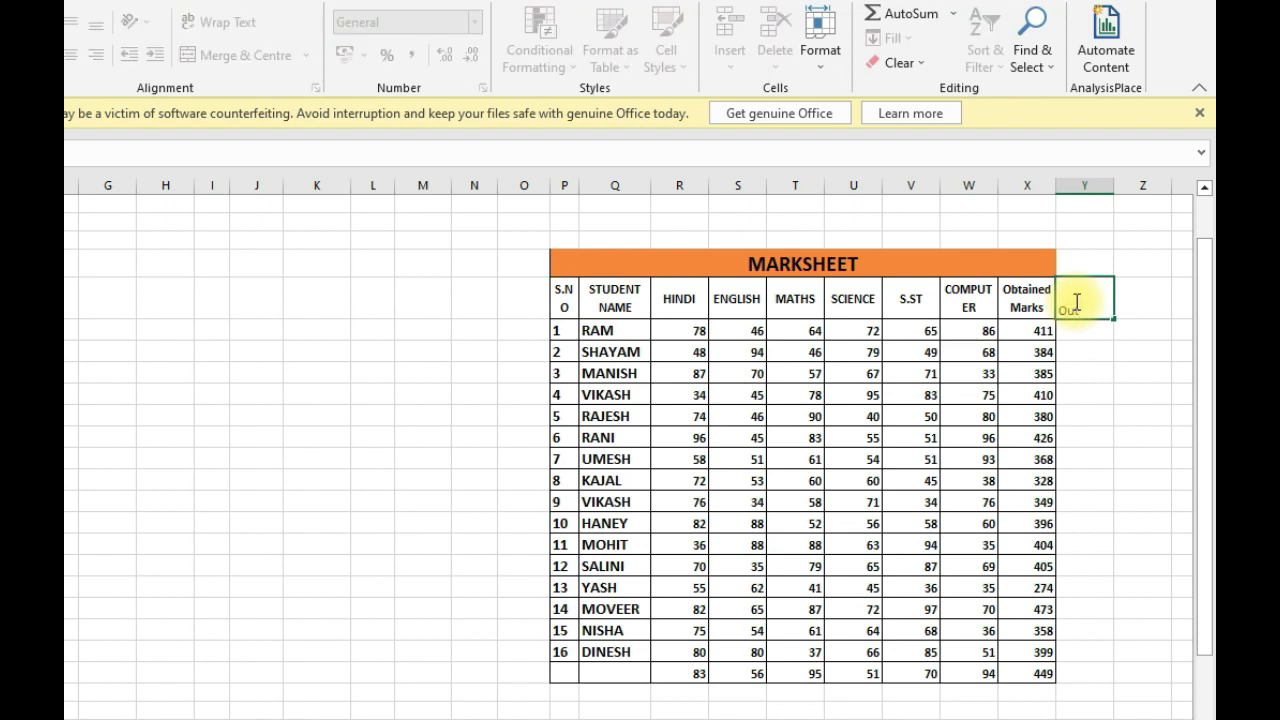
left_click(1088, 413)
left_click(1077, 301)
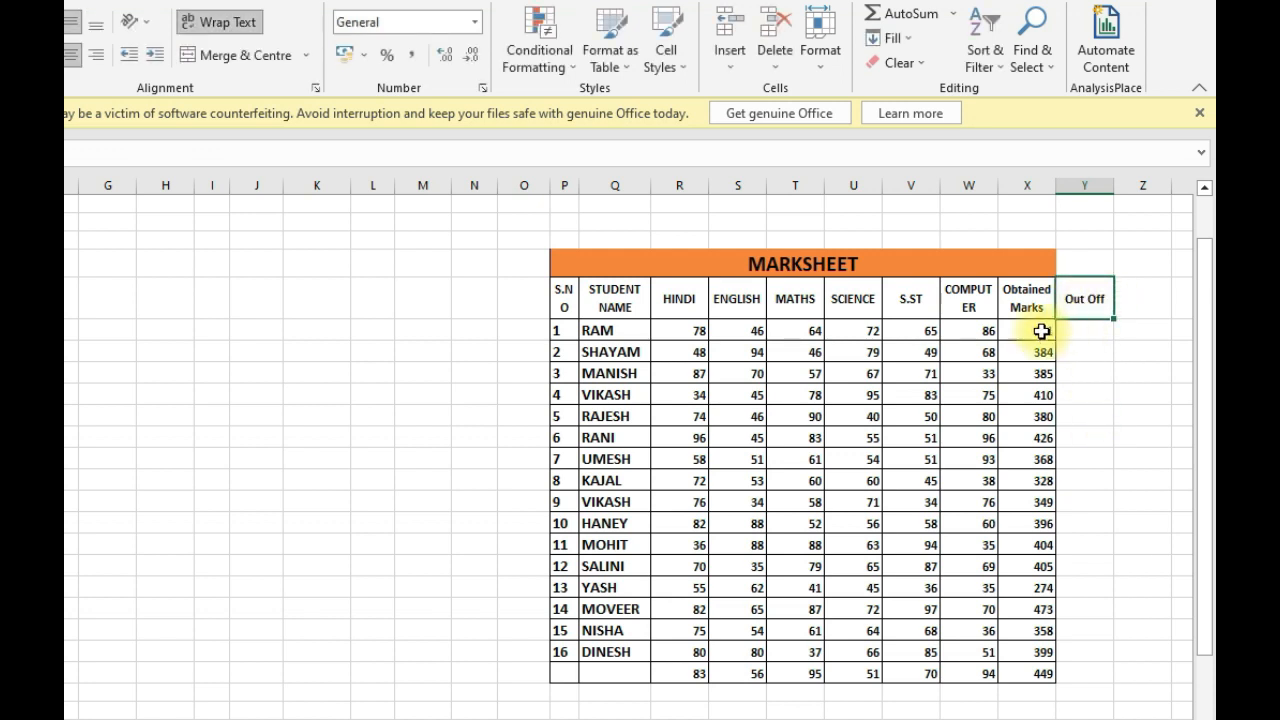
Step: Enter 600 as the first student's Out Off marks and fill it down the column to the last row
left_click_drag(694, 333, 1029, 339)
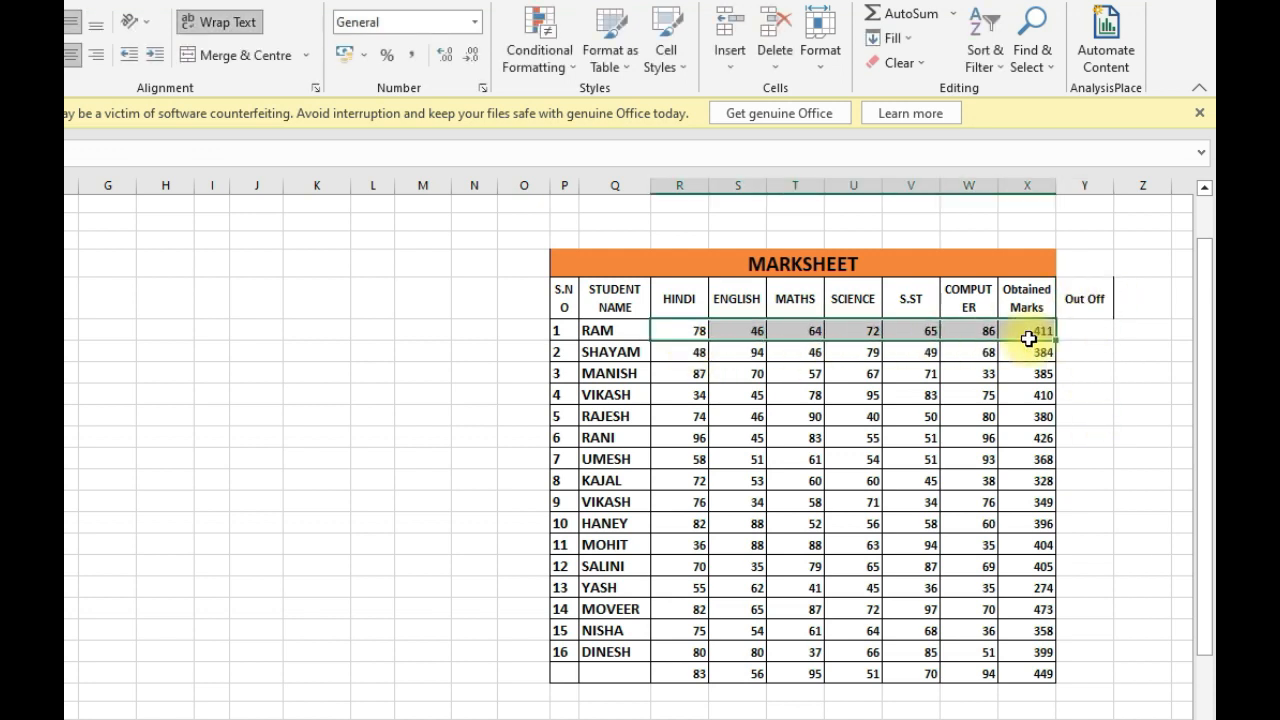
left_click(1091, 331)
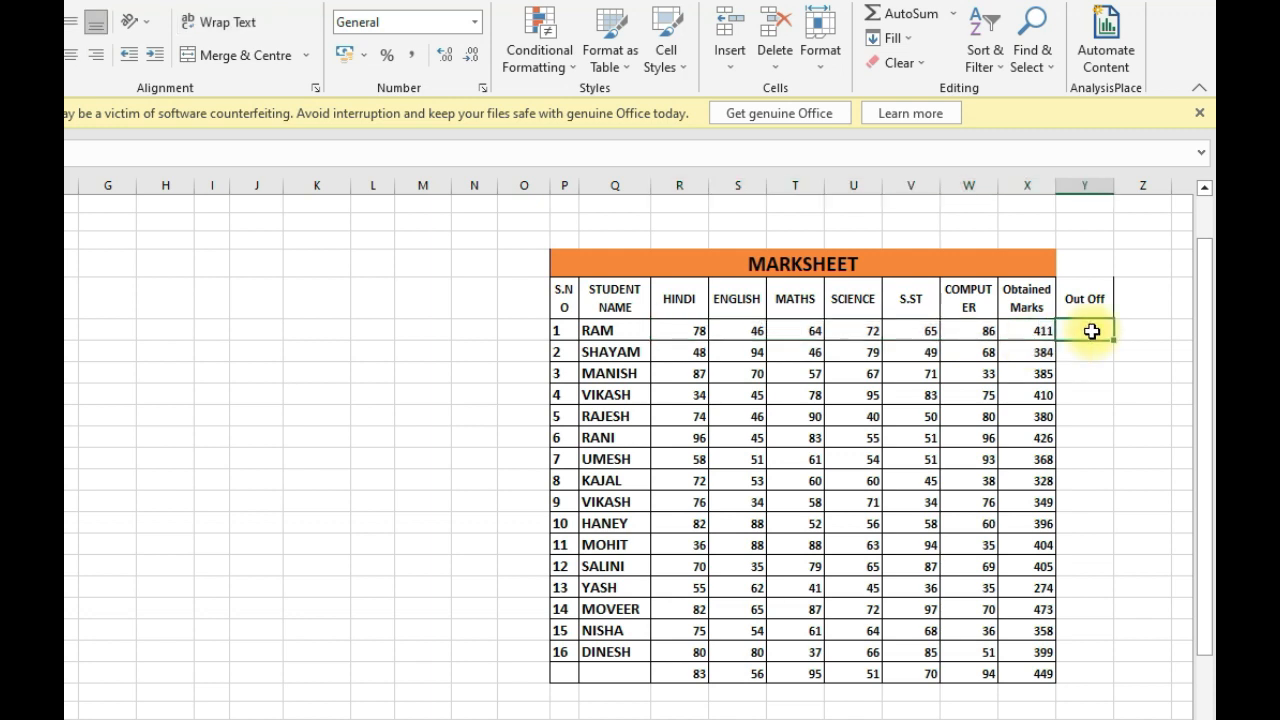
type("600")
left_click_drag(1113, 341, 1100, 674)
left_click(1145, 326)
Step: Add the column header "%" in Z8, beside Out Off
left_click(1142, 298)
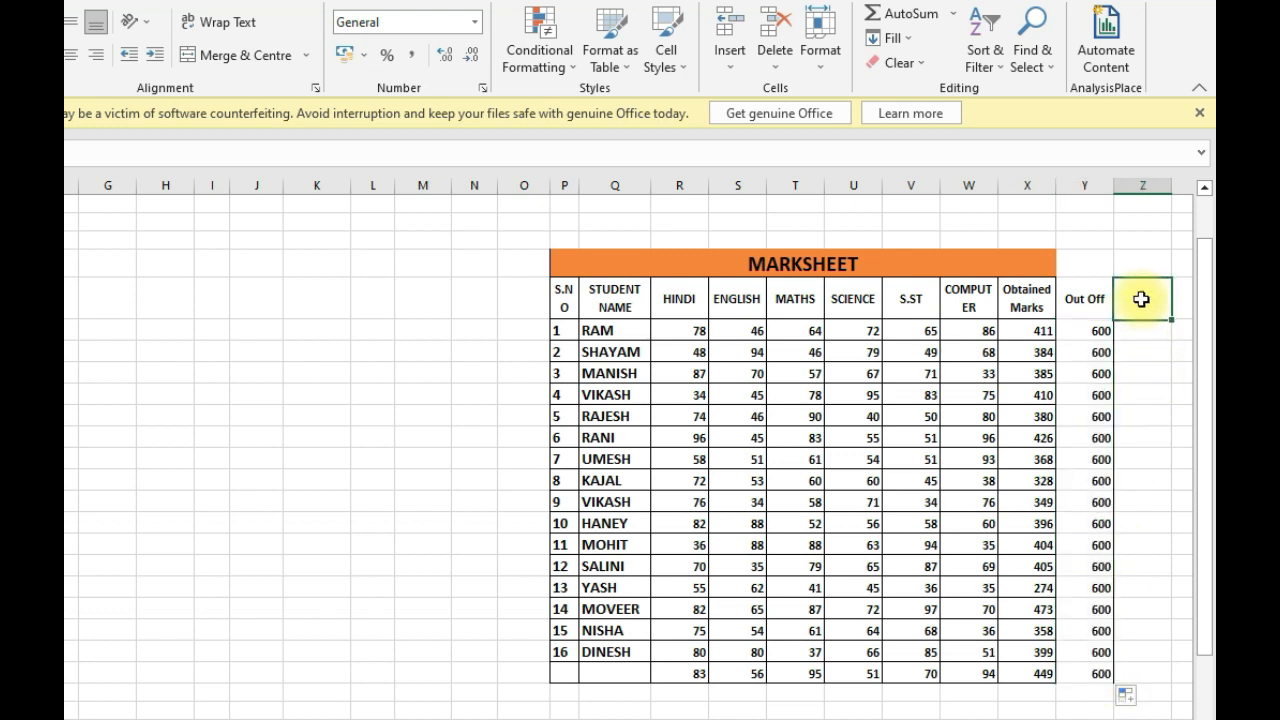
type("%")
left_click(1123, 387)
Step: Calculate the first student's percentage in Z9 with the formula =X9/Y9
left_click(1145, 330)
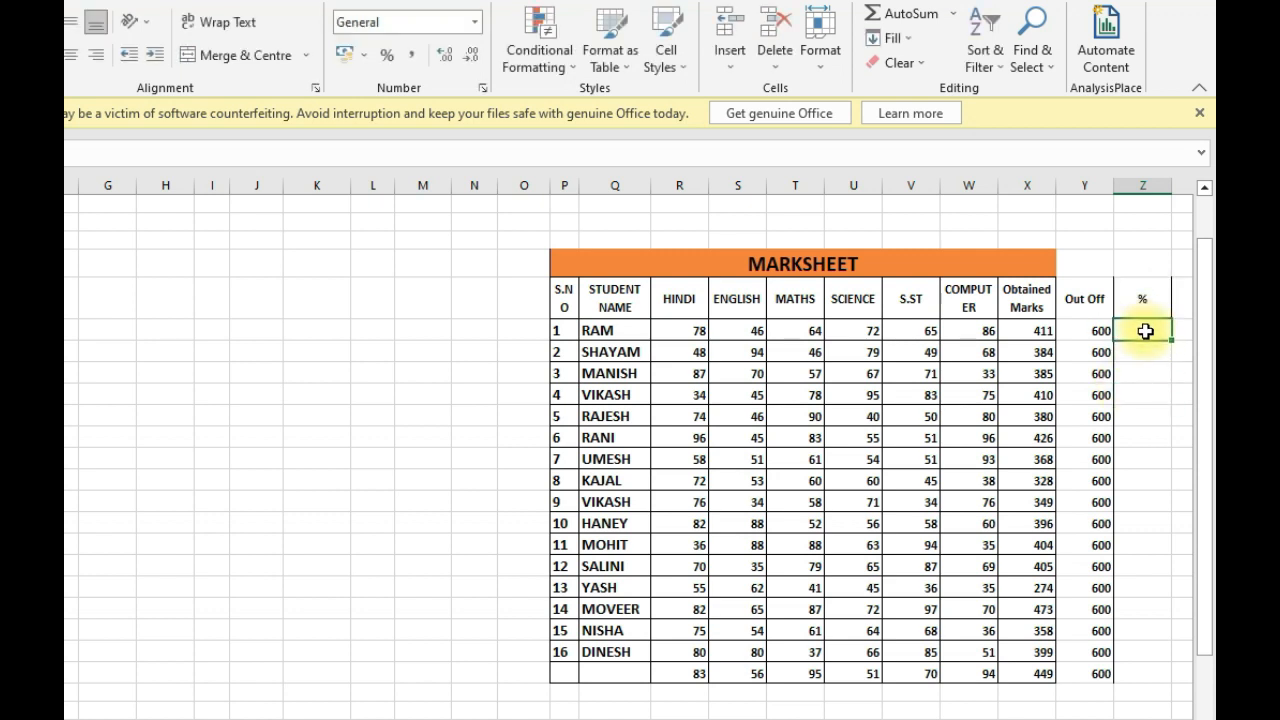
type("=")
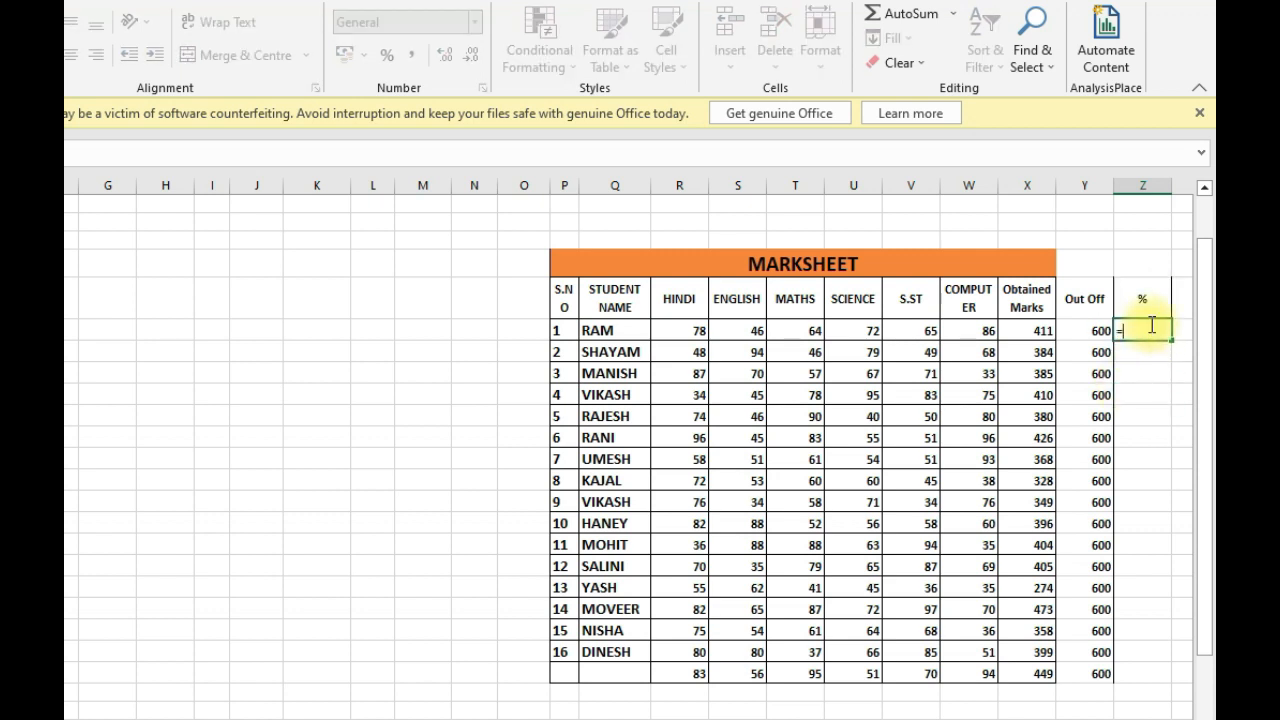
left_click(1030, 330)
type("/")
left_click(1090, 332)
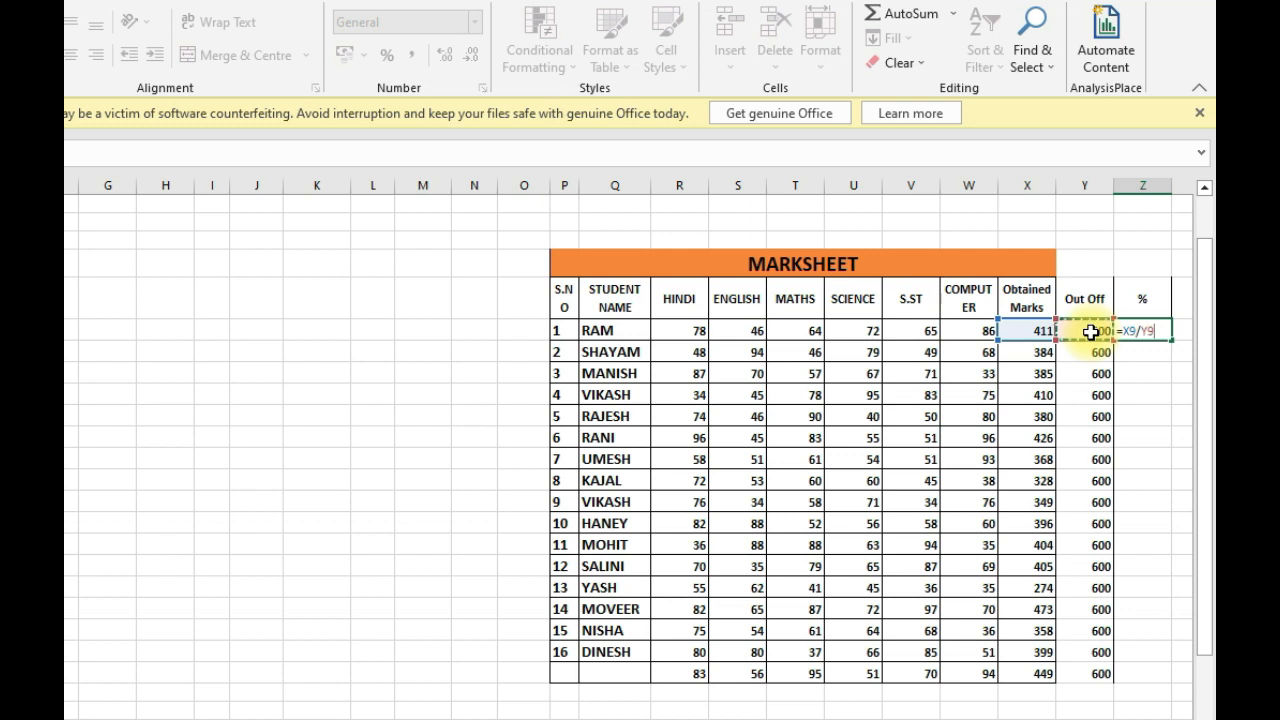
key("Return")
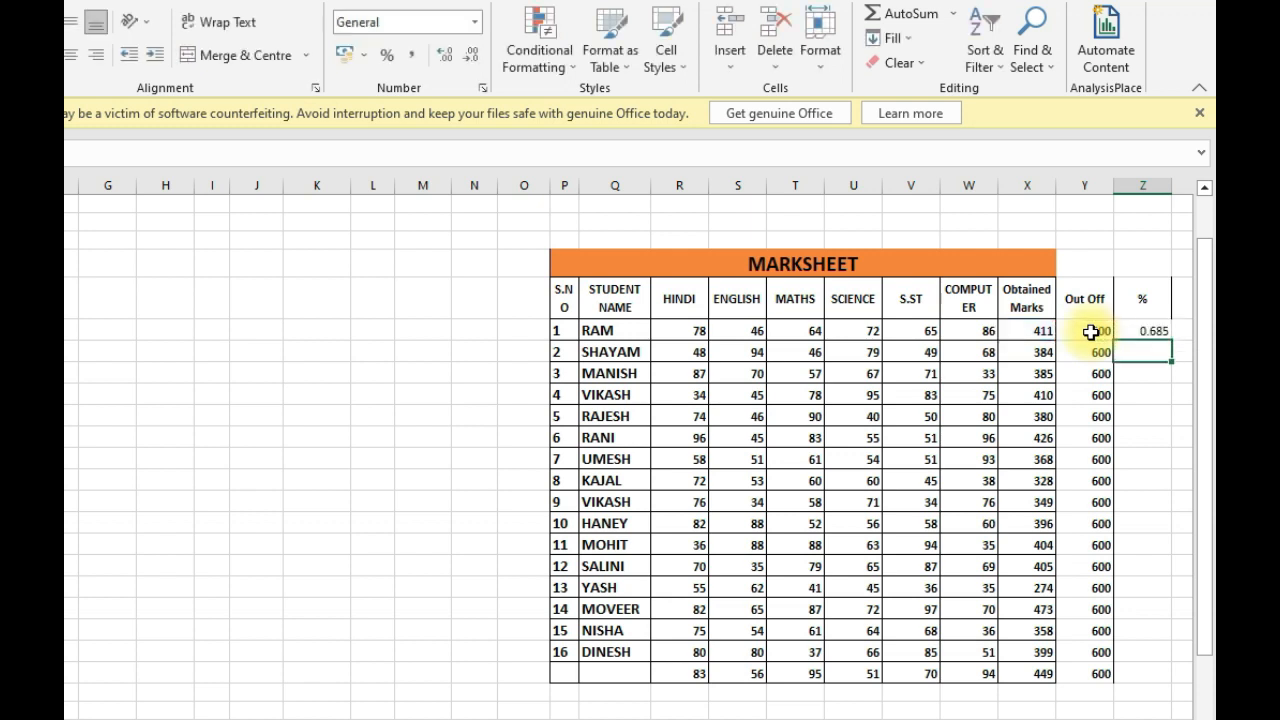
Step: Format the result in Z9 as Percentage and fill it down the % column to the last row
left_click(1155, 332)
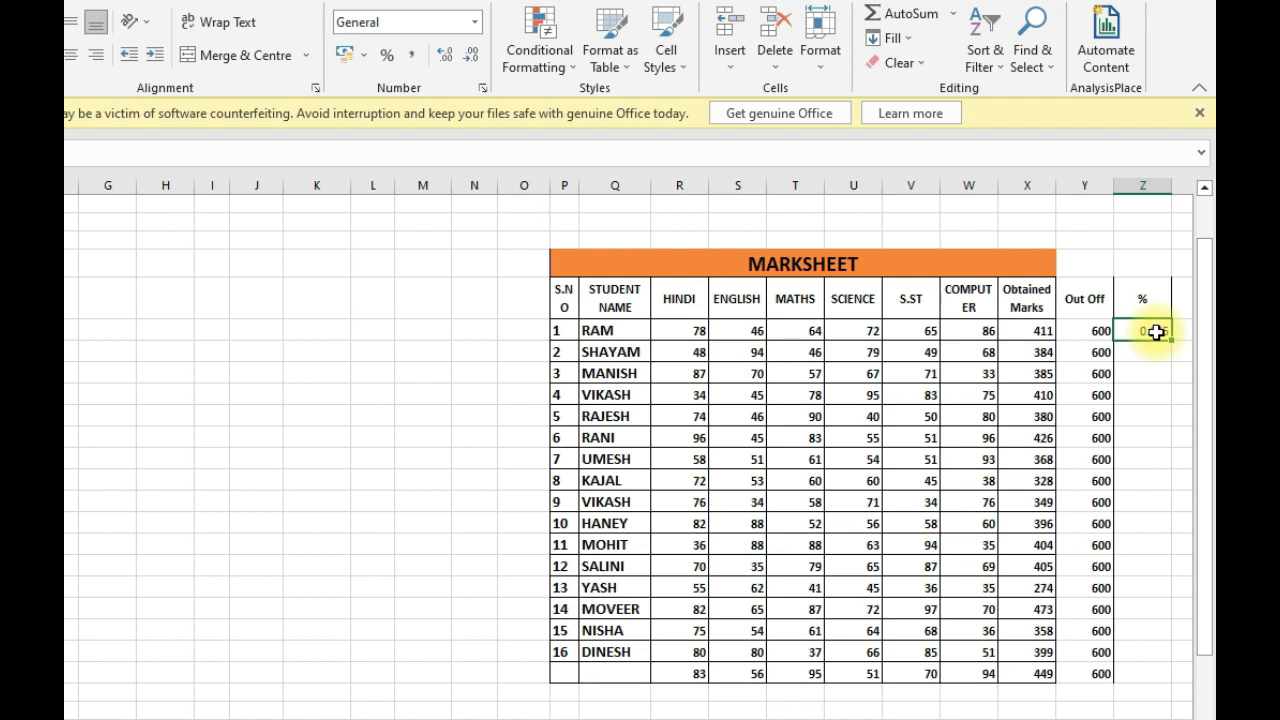
key("ctrl+shift+5")
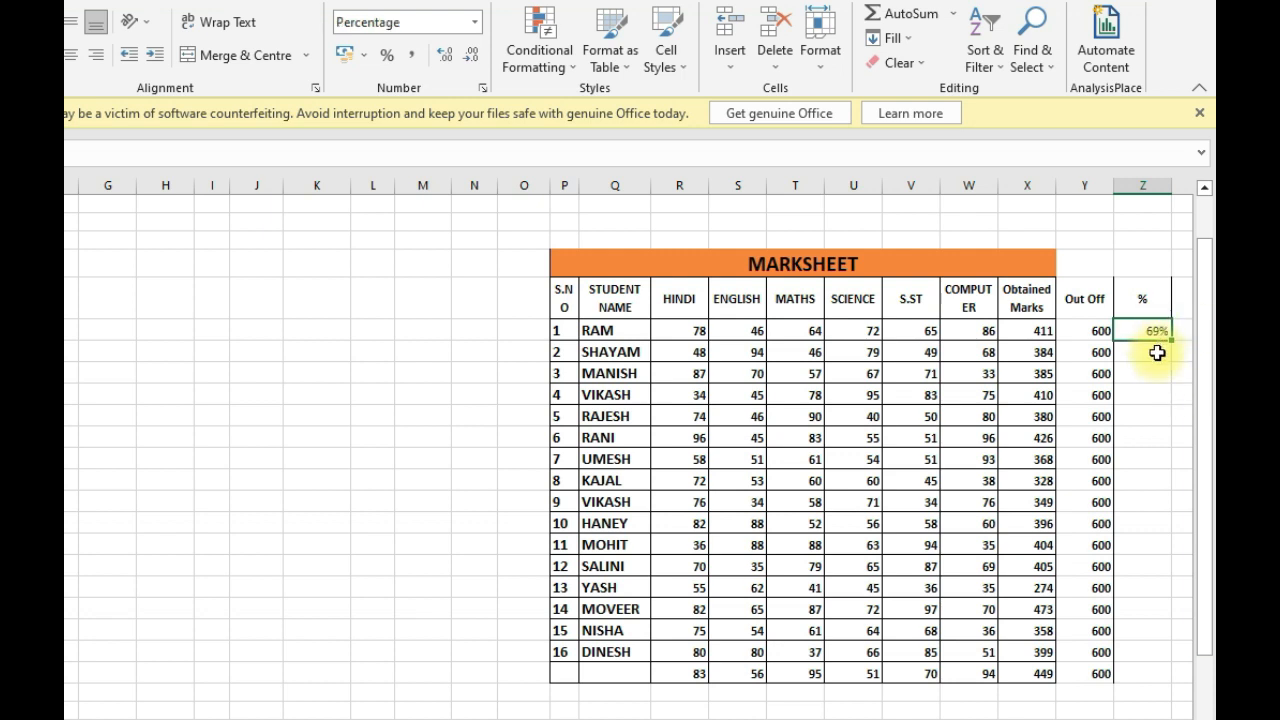
left_click_drag(1154, 326, 1156, 679)
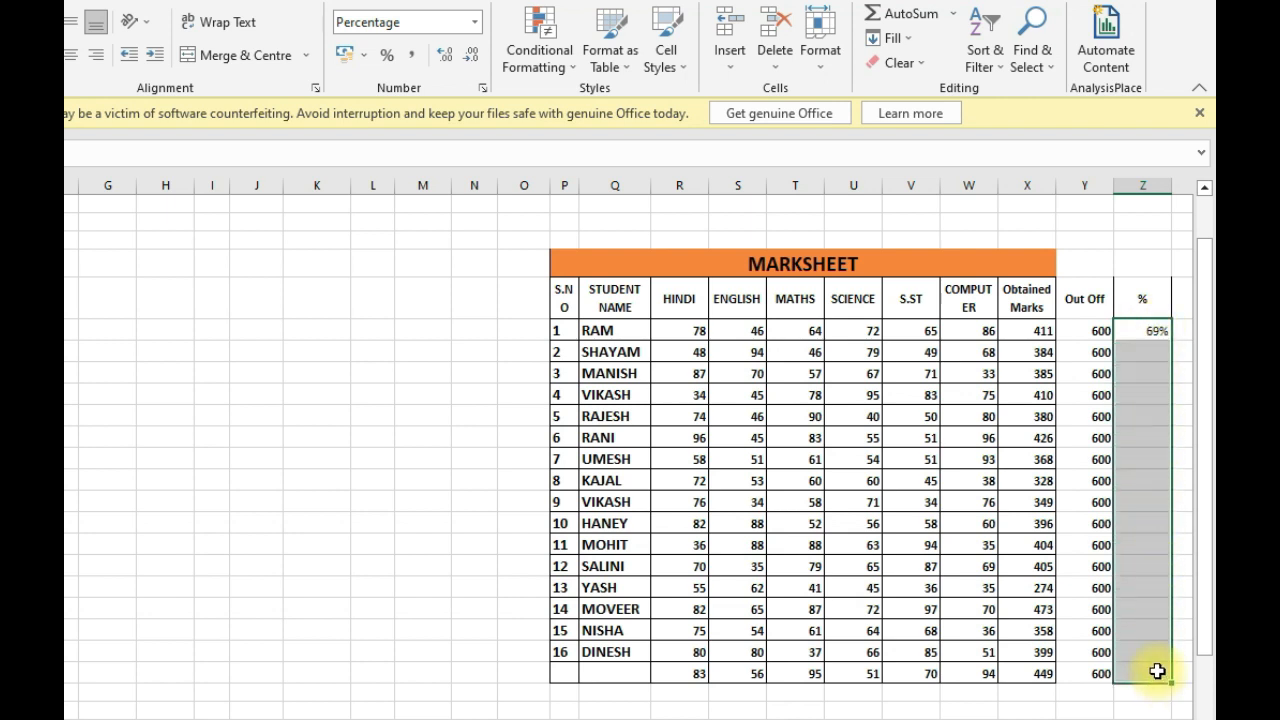
key("ctrl+d")
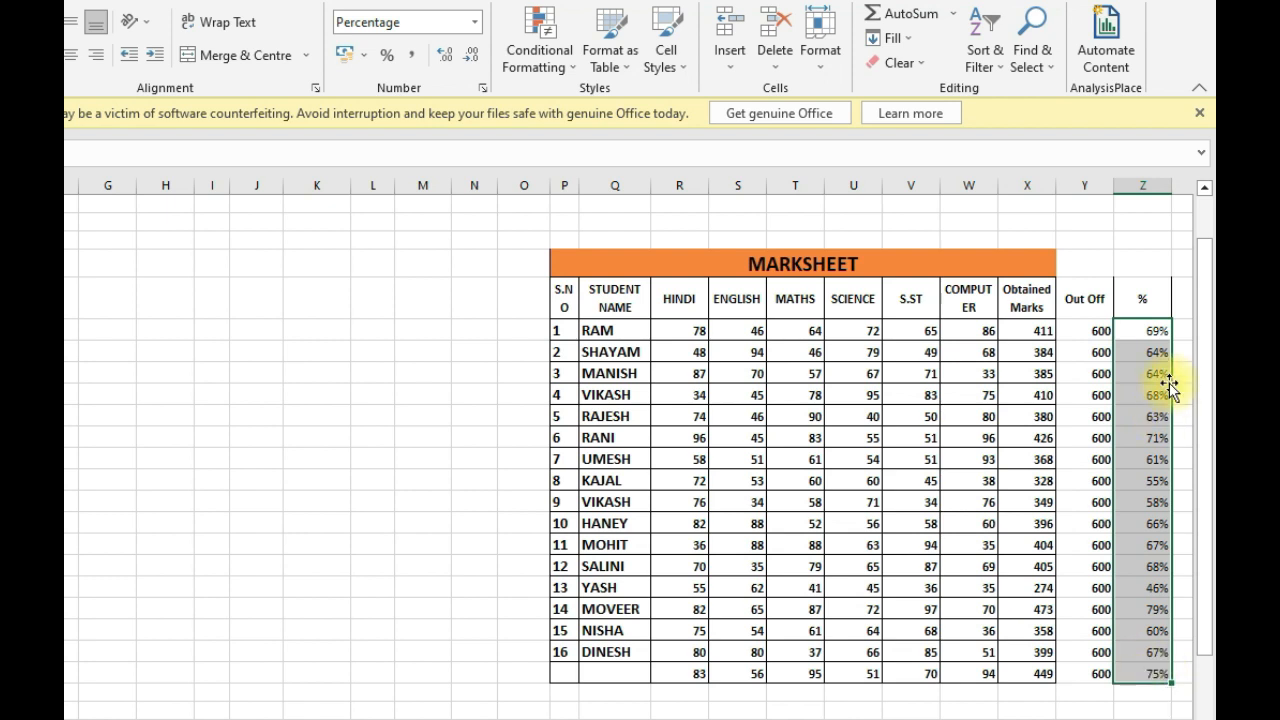
left_click(1137, 298)
type("%")
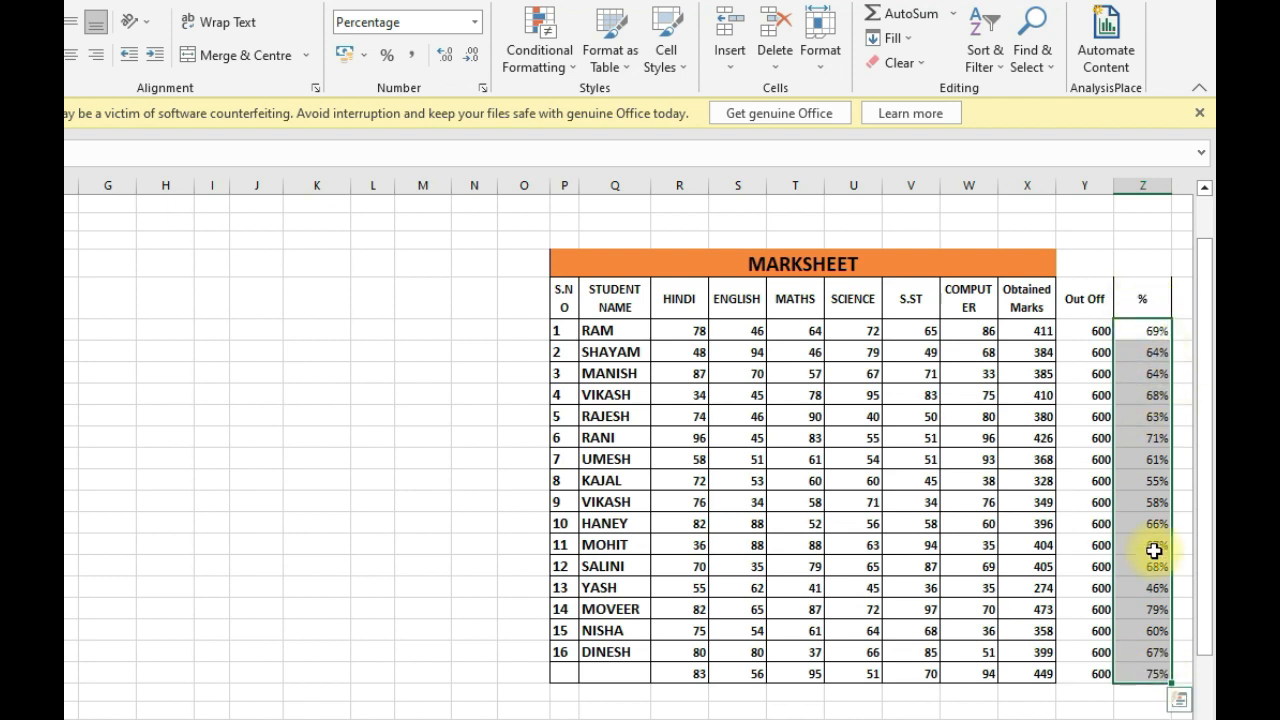
Step: Apply borders to all cells of the Out Off and % columns, from their headers to the last row
left_click(1021, 263)
left_click_drag(1085, 330, 1079, 675)
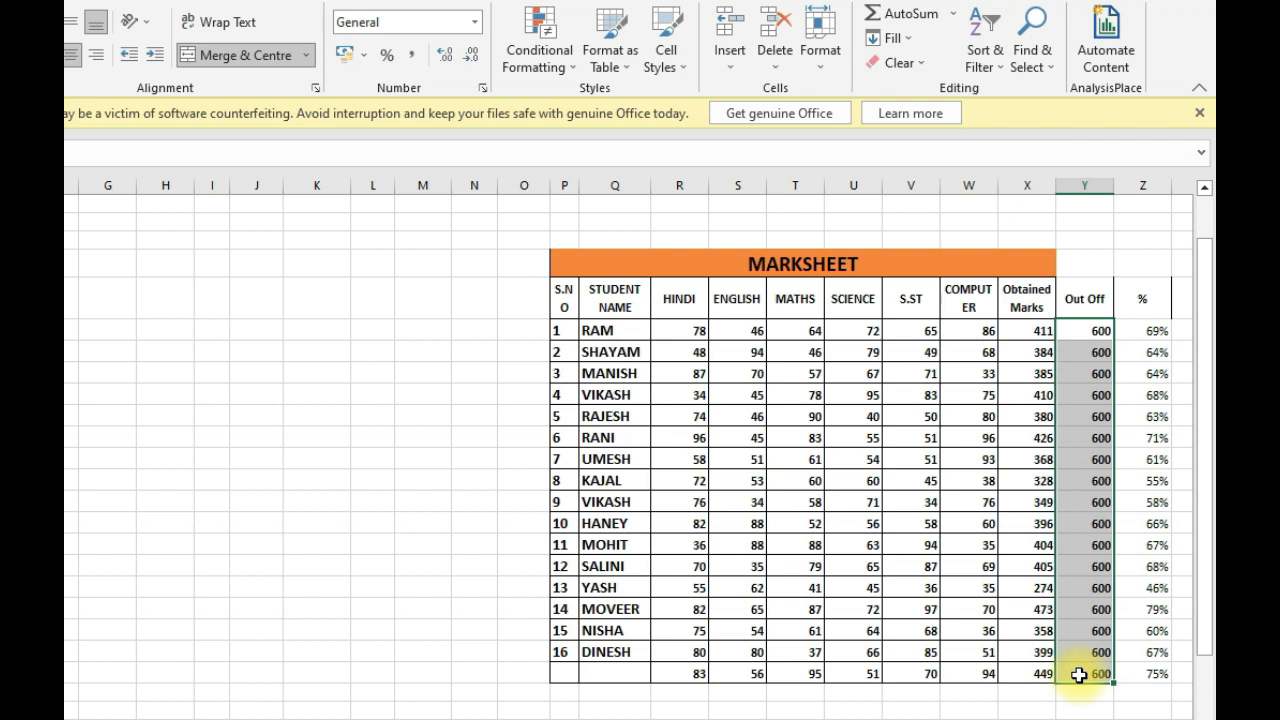
left_click(700, 263)
left_click_drag(1082, 298, 1141, 680)
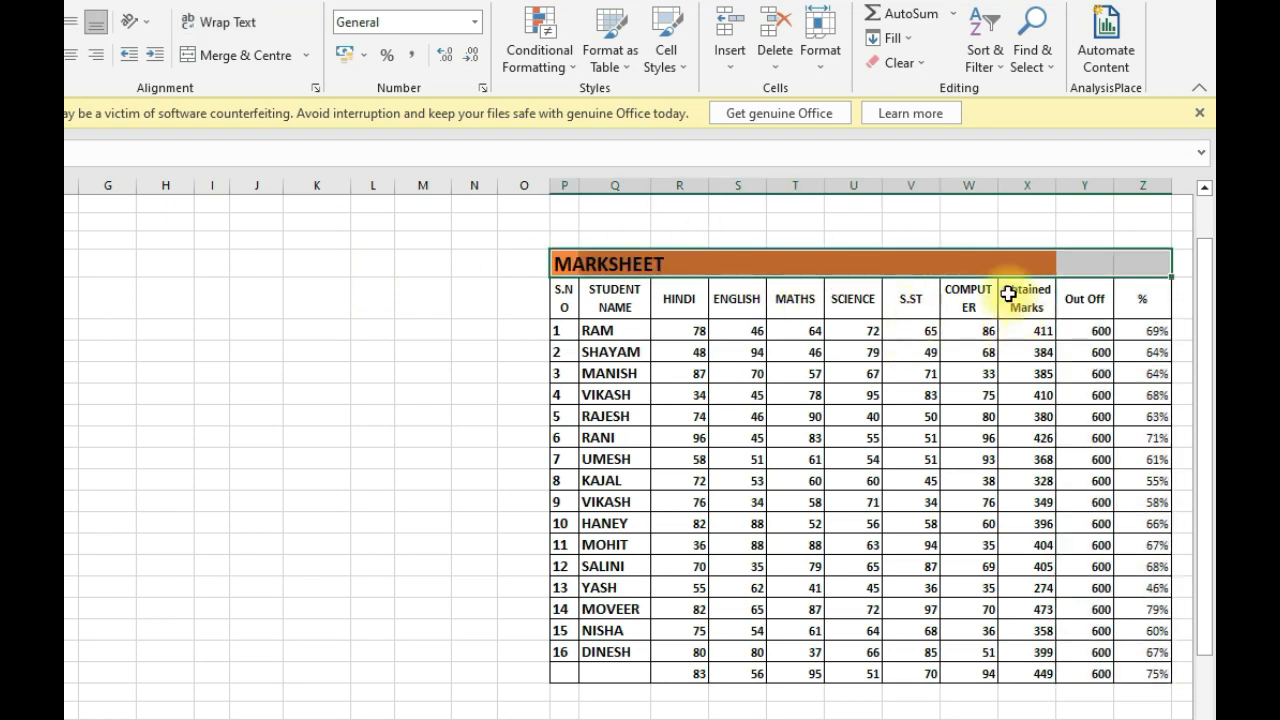
Step: Merge and centre the MARKSHEET title across columns P to Z so it spans the Out Off and % columns
left_click_drag(563, 259, 1145, 262)
left_click(255, 53)
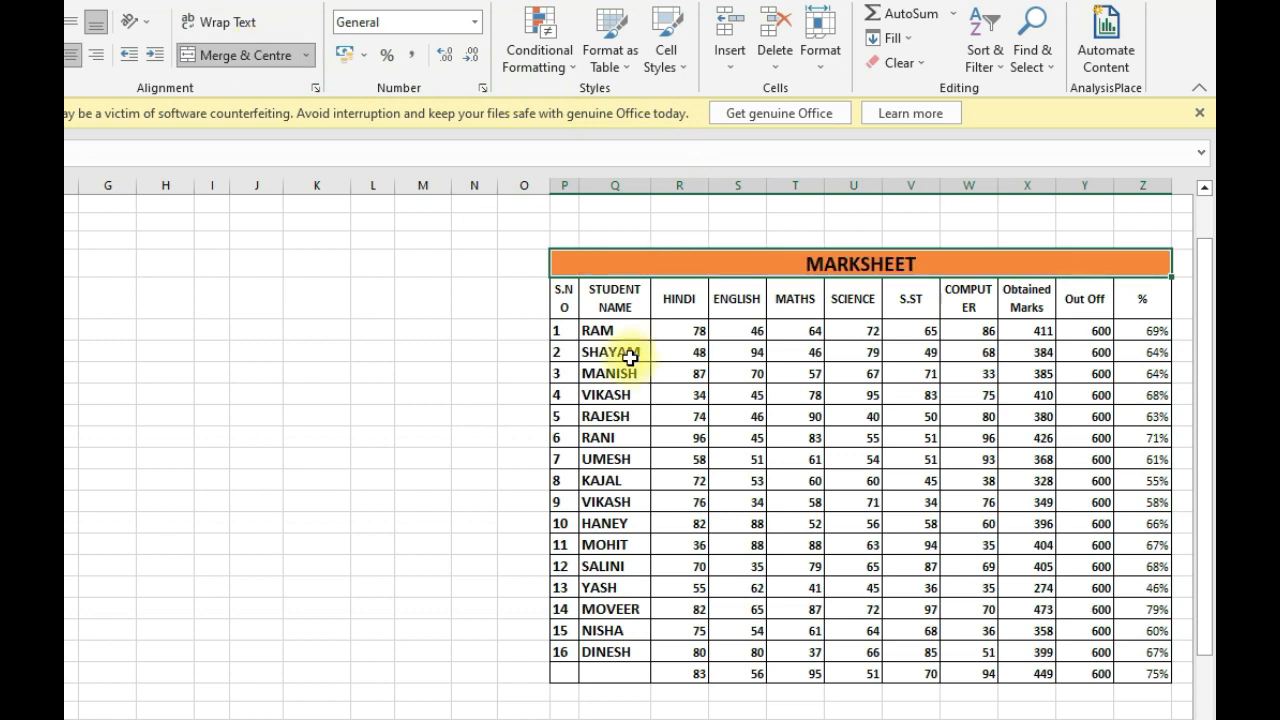